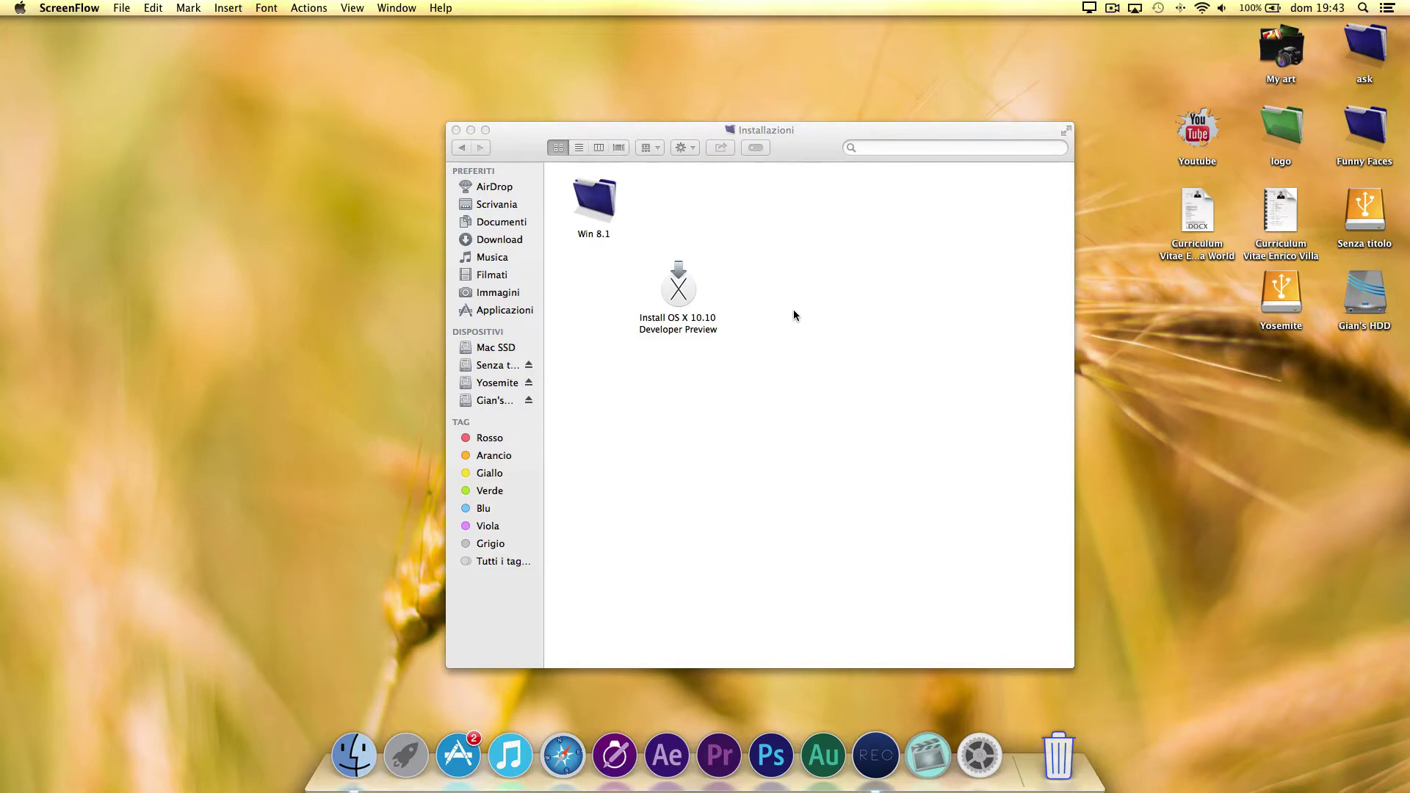
Close the Installazioni folder window and launch Utility Disco, placing its window nearer the middle of the desktop
{"action": "left_click", "coordinate": [843, 328]}
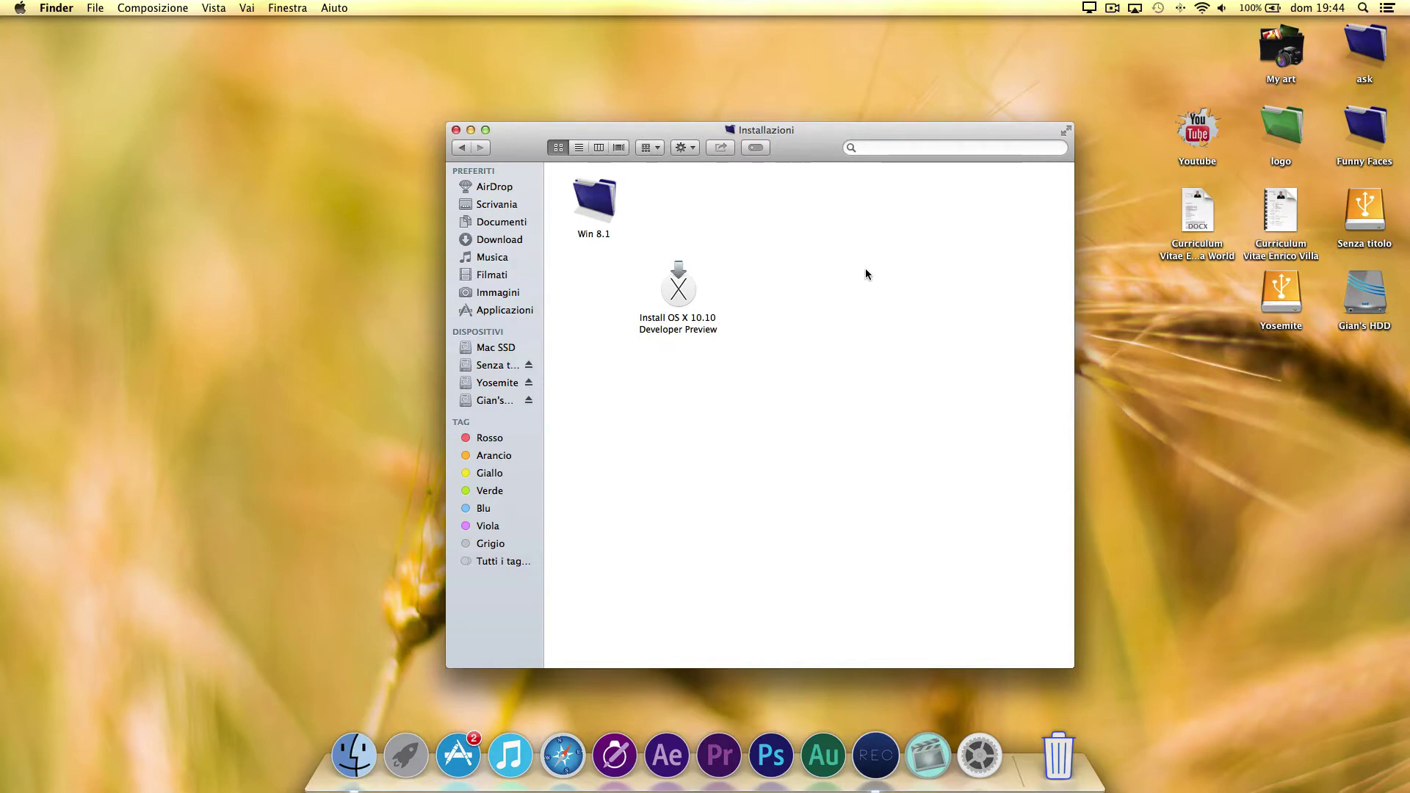
{"action": "left_click", "coordinate": [455, 130]}
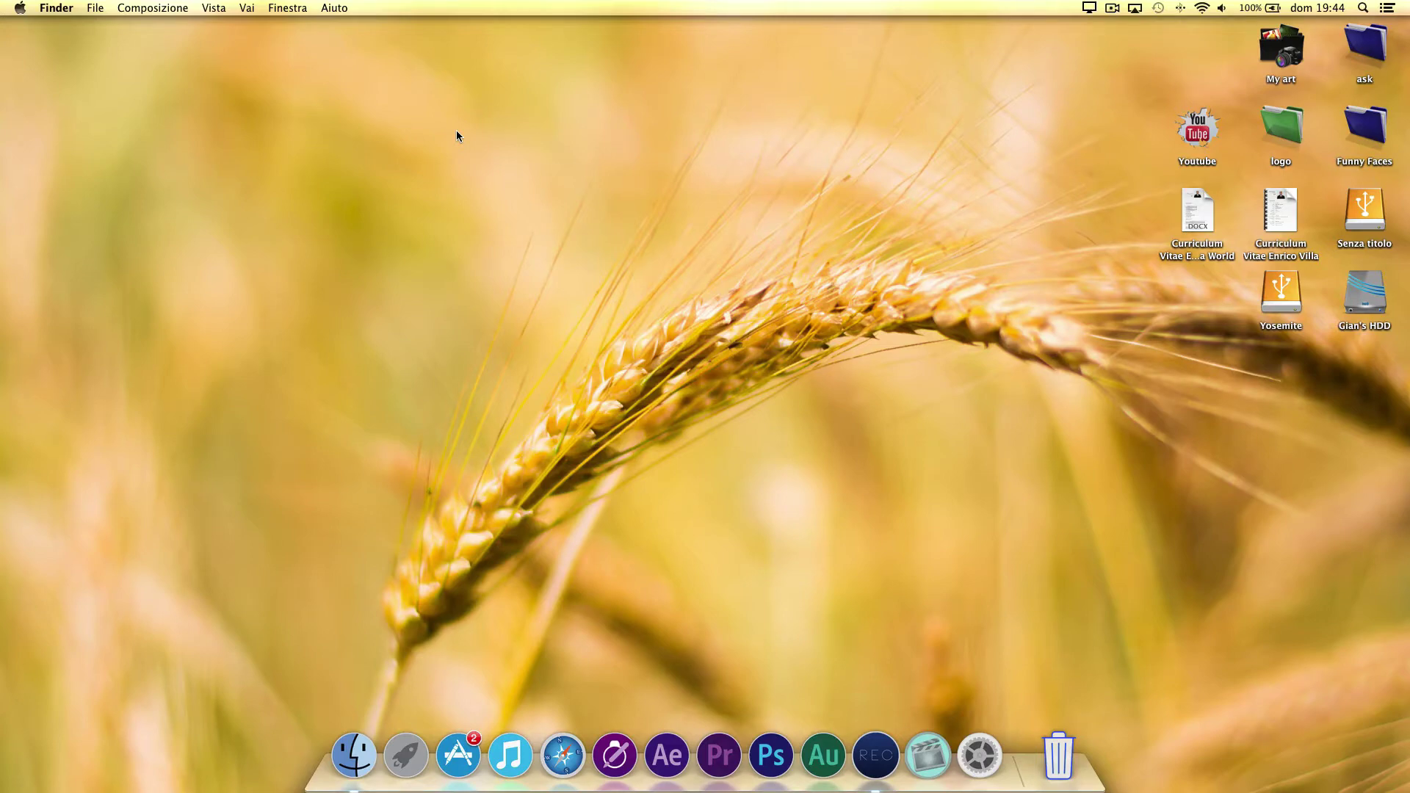
{"action": "key", "text": "super+space"}
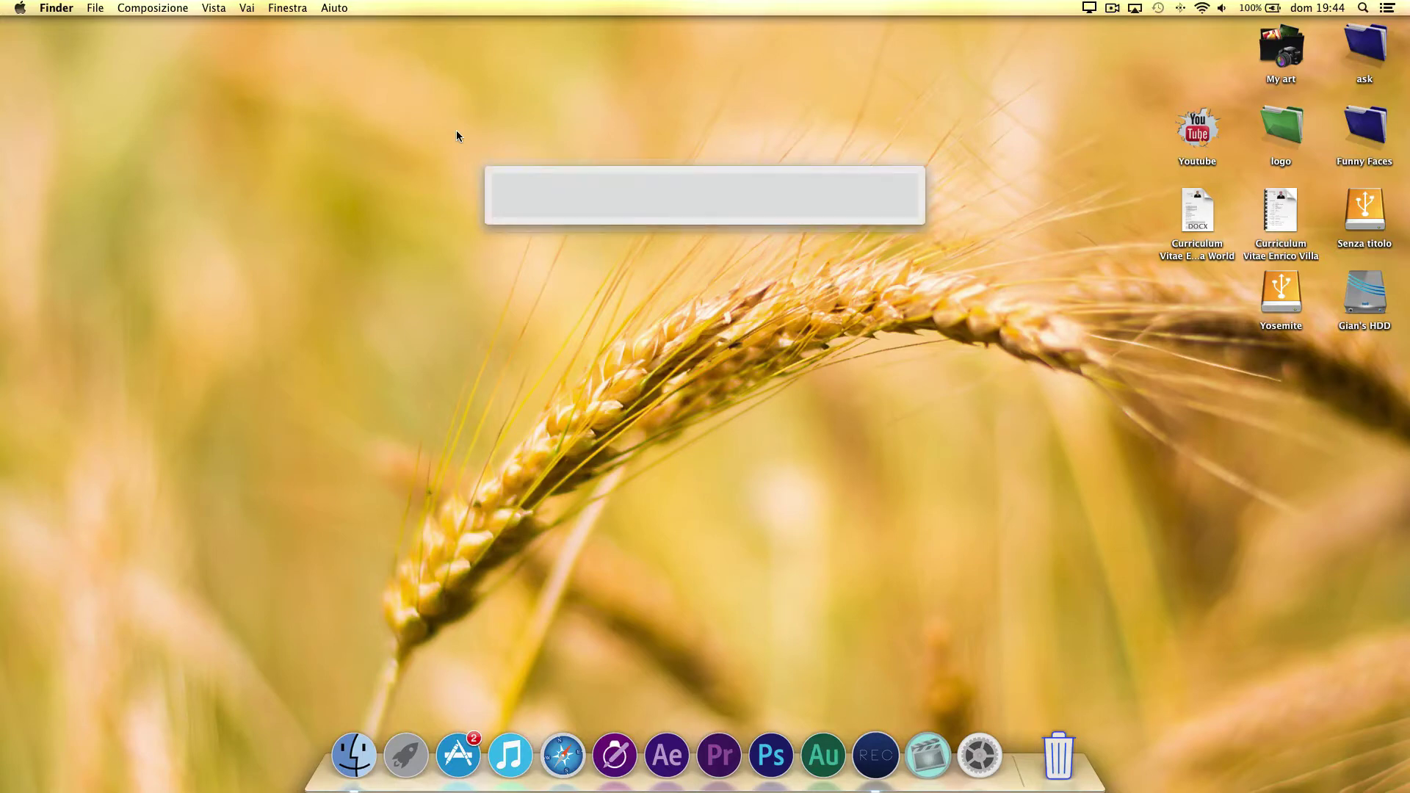
{"action": "type", "text": "ut"}
{"action": "key", "text": "Return"}
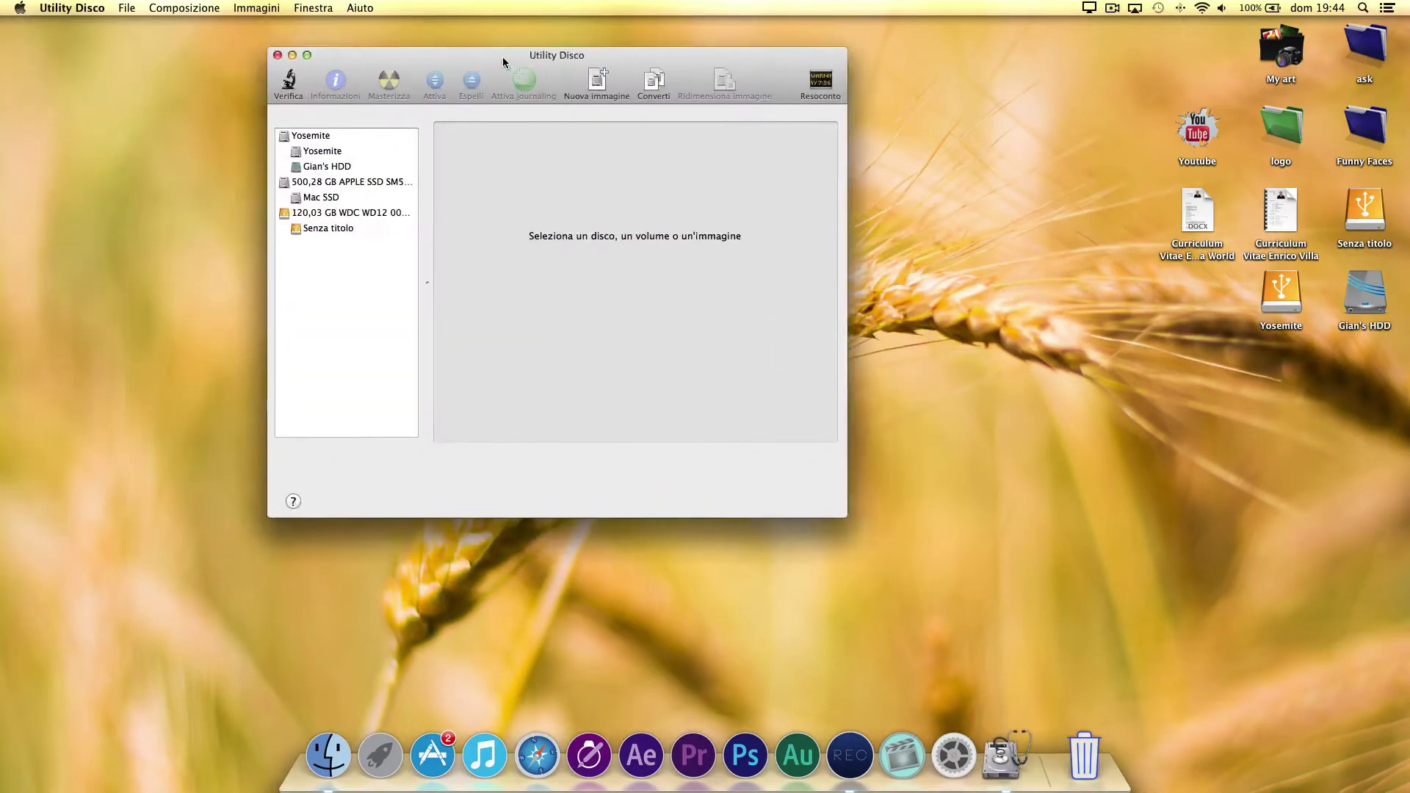
{"action": "left_click_drag", "start_coordinate": [502, 56], "coordinate": [601, 72]}
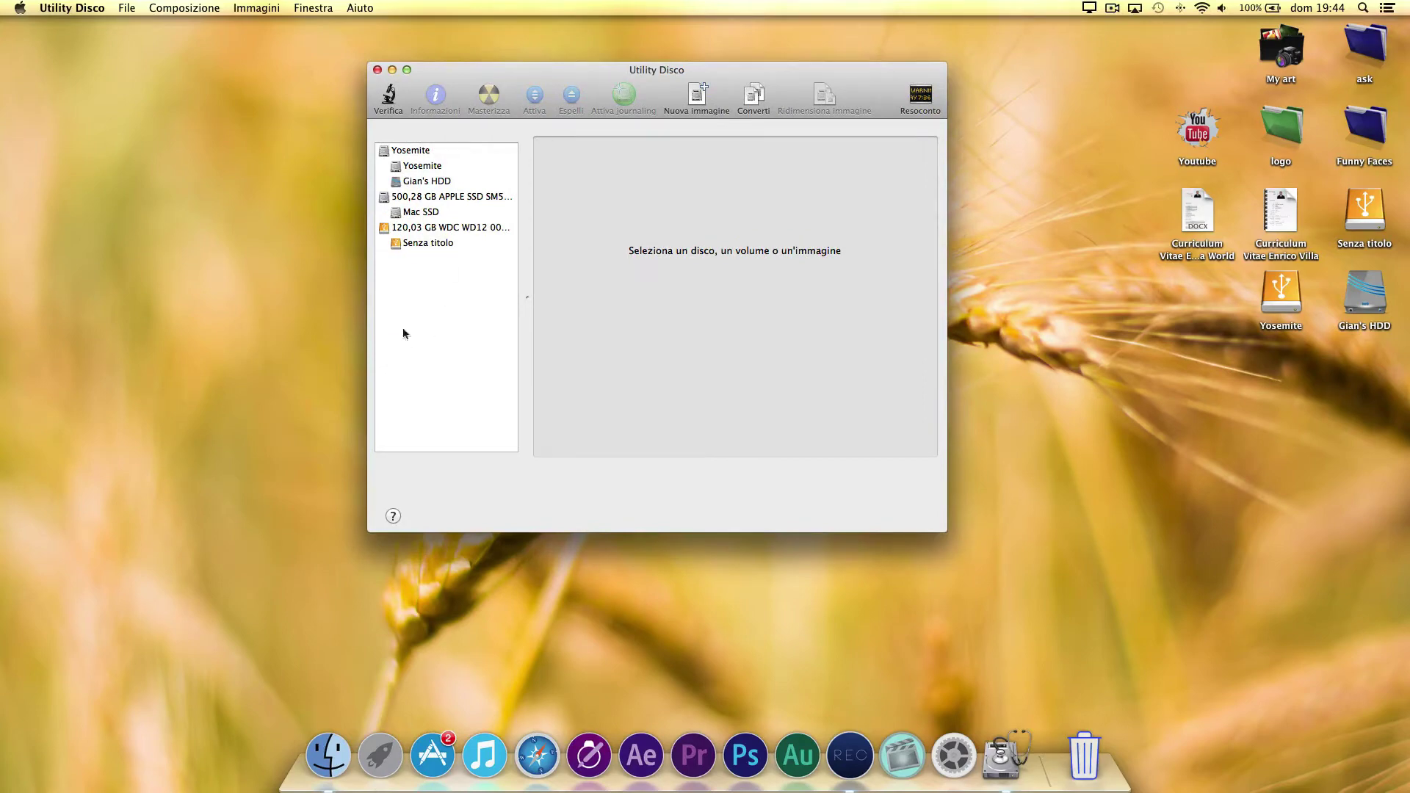
Add a second partition to the partition scheme of the 500,28 GB APPLE SSD
{"action": "left_click", "coordinate": [460, 199]}
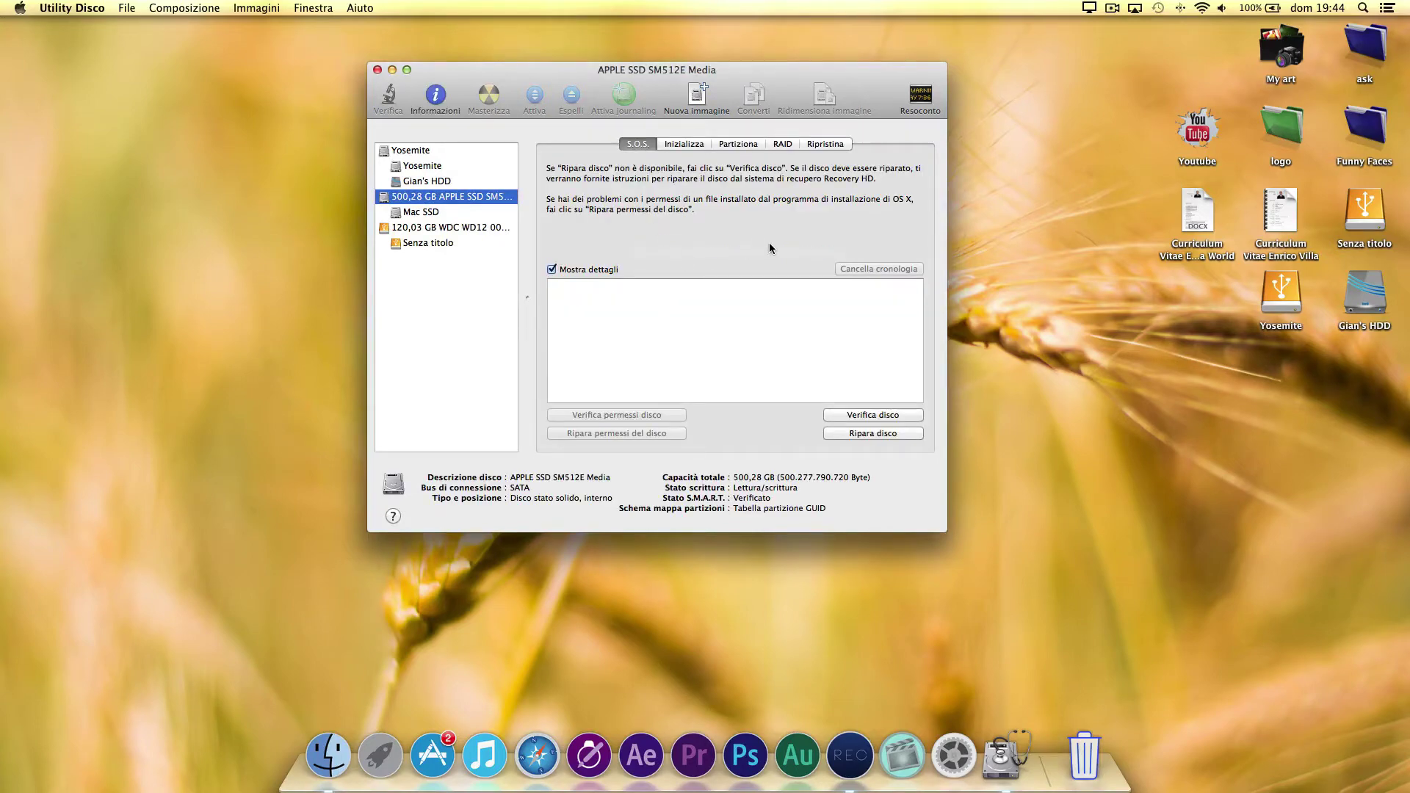
{"action": "left_click", "coordinate": [734, 144]}
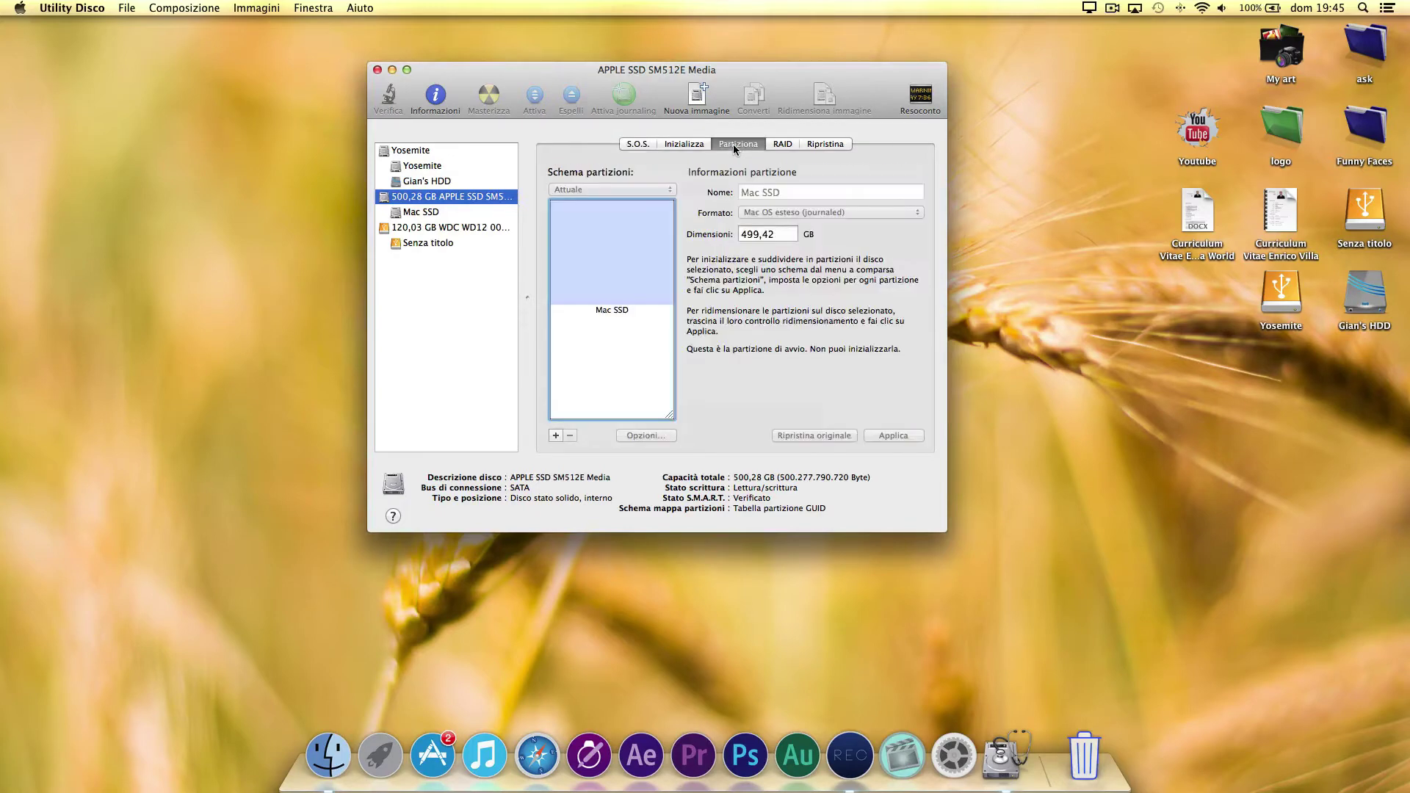
{"action": "left_click", "coordinate": [600, 389]}
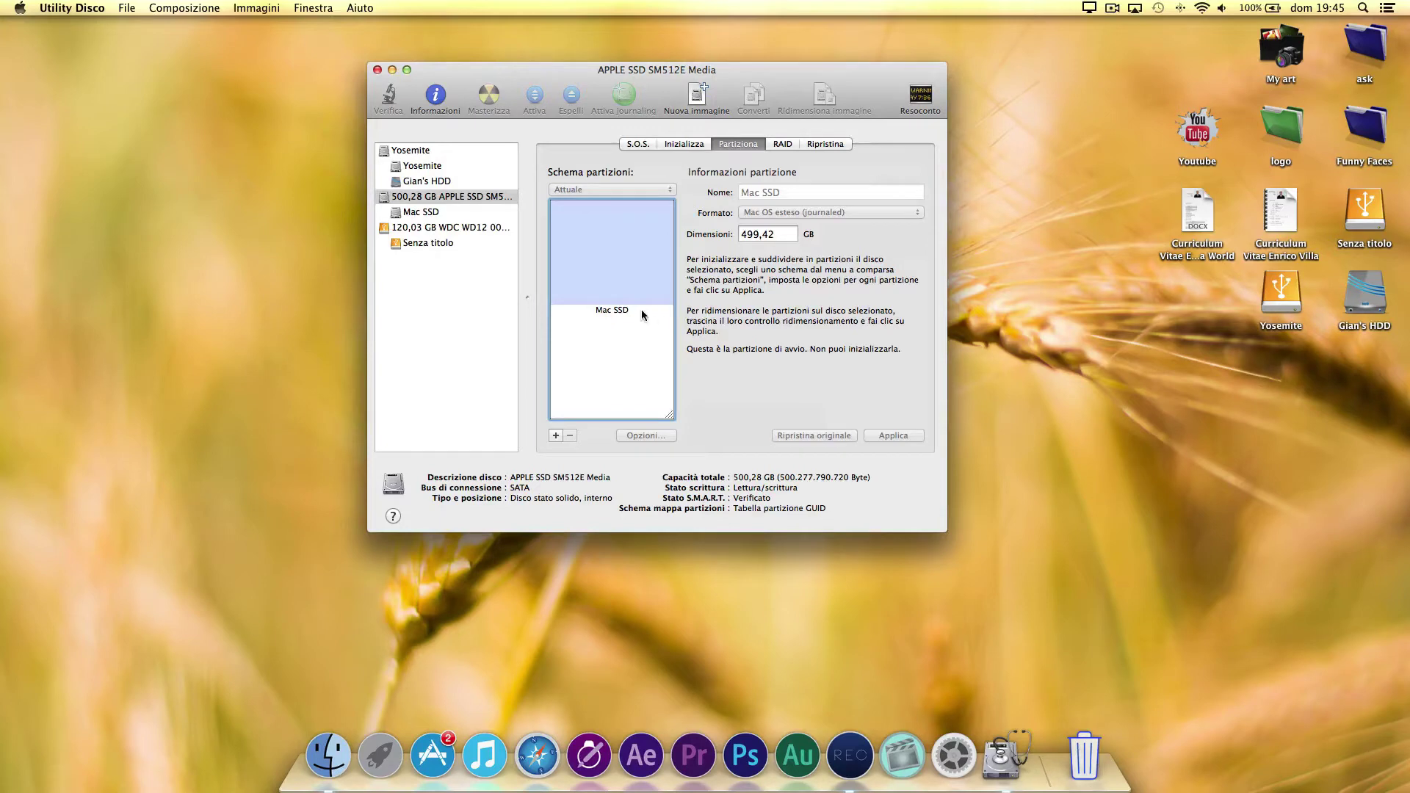
{"action": "left_click", "coordinate": [556, 436]}
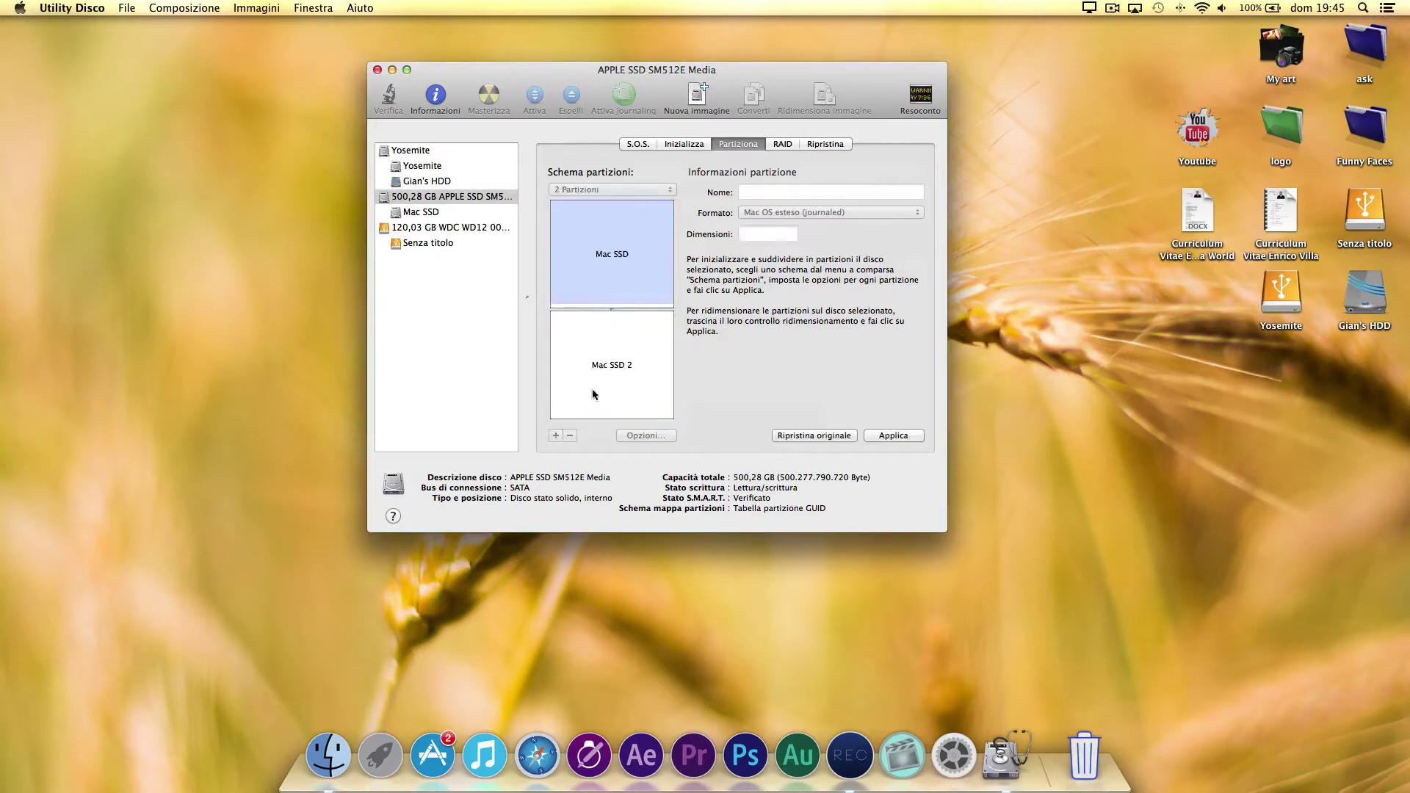
Set the new Mac SSD 2 partition's size to 30 GB and select its name for editing
{"action": "left_click_drag", "start_coordinate": [610, 308], "coordinate": [610, 382]}
{"action": "left_click", "coordinate": [610, 402]}
{"action": "double_click", "coordinate": [751, 237]}
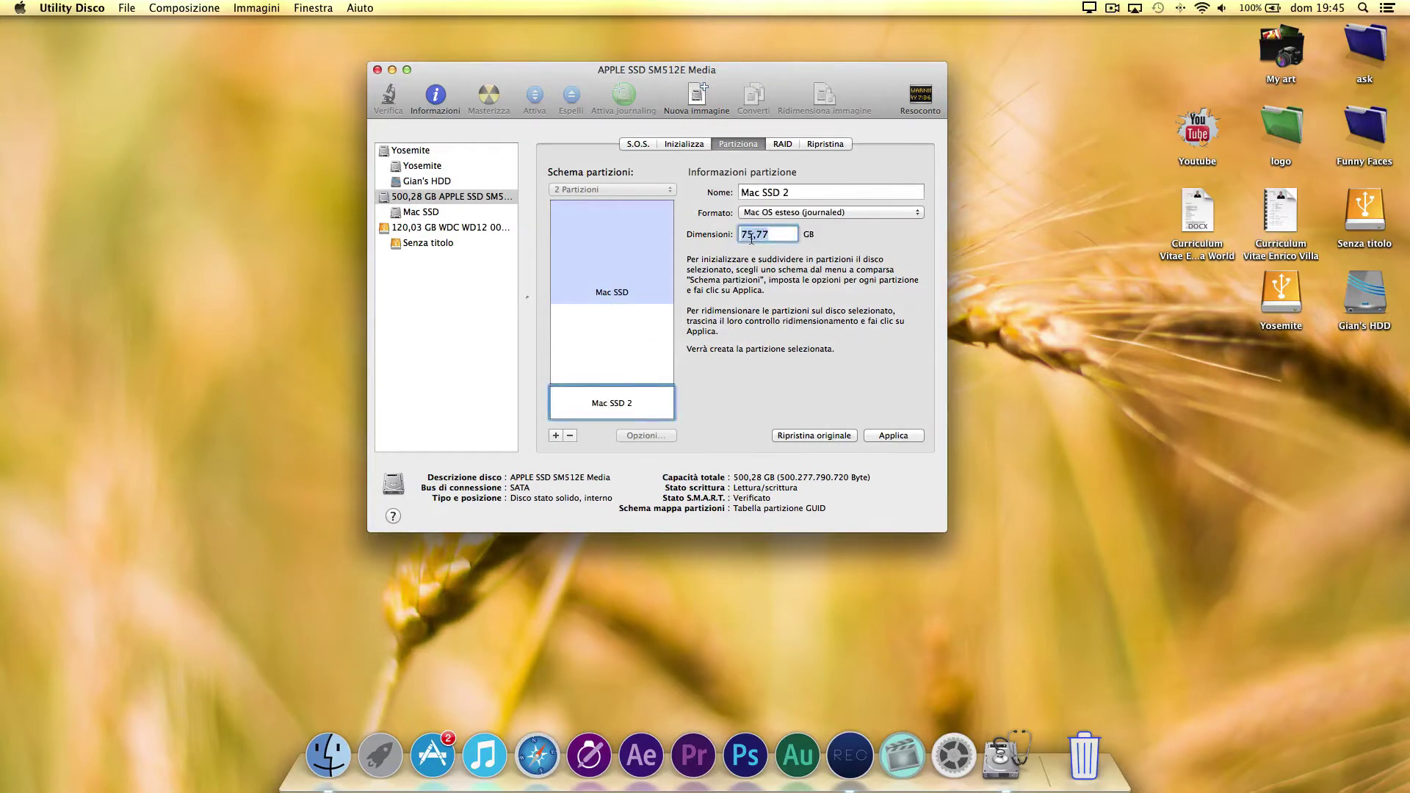
{"action": "type", "text": "30,00"}
{"action": "key", "text": "Return"}
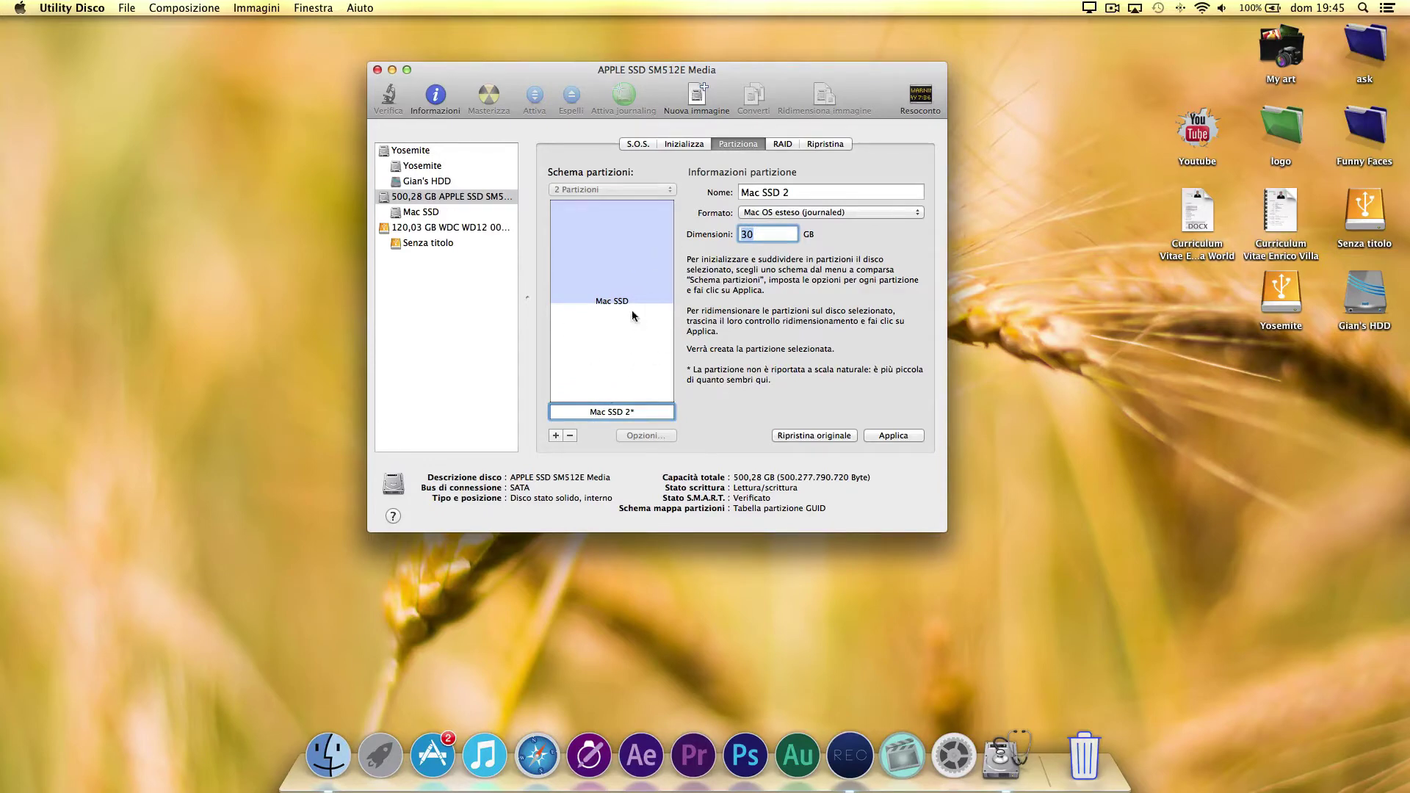
{"action": "mouse_move", "coordinate": [614, 351]}
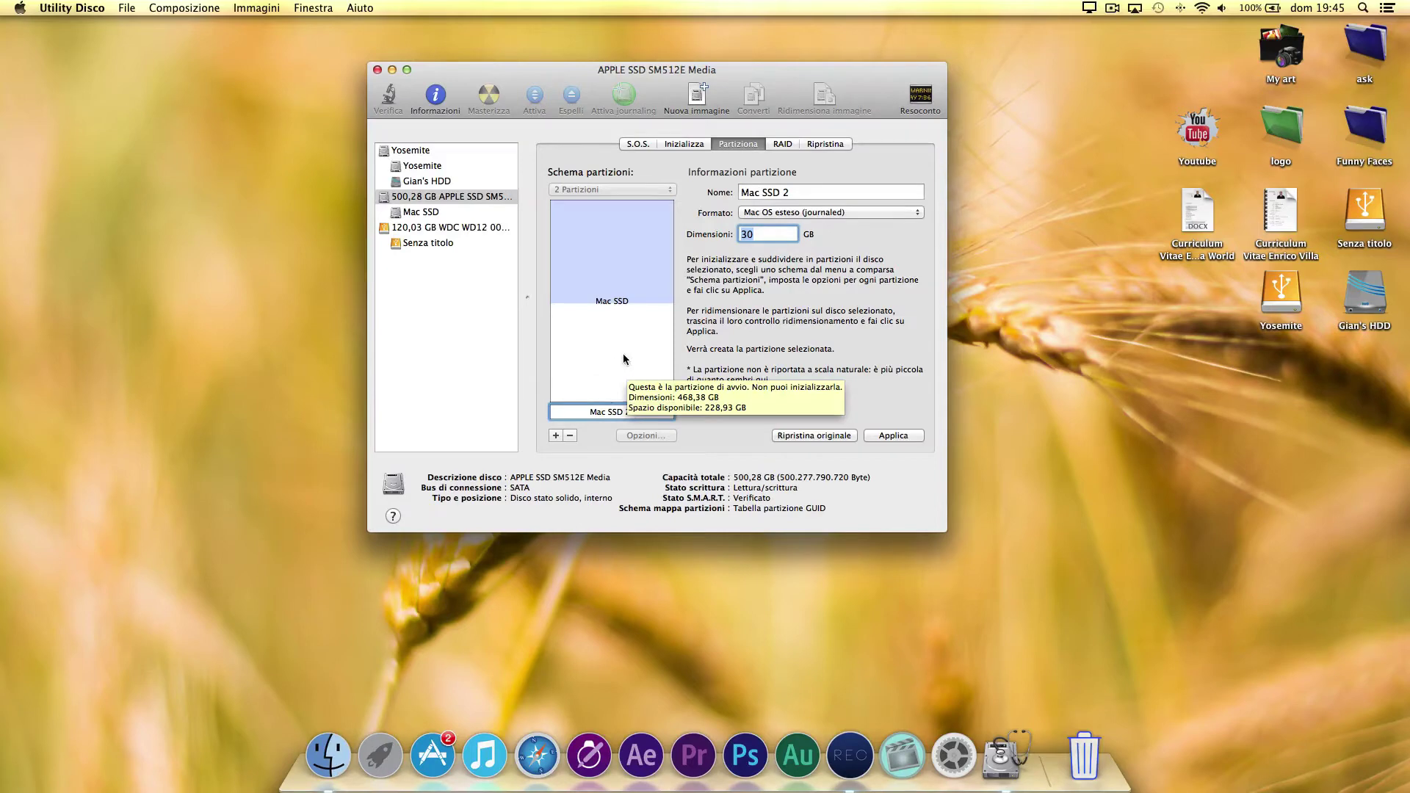
{"action": "left_click", "coordinate": [761, 193]}
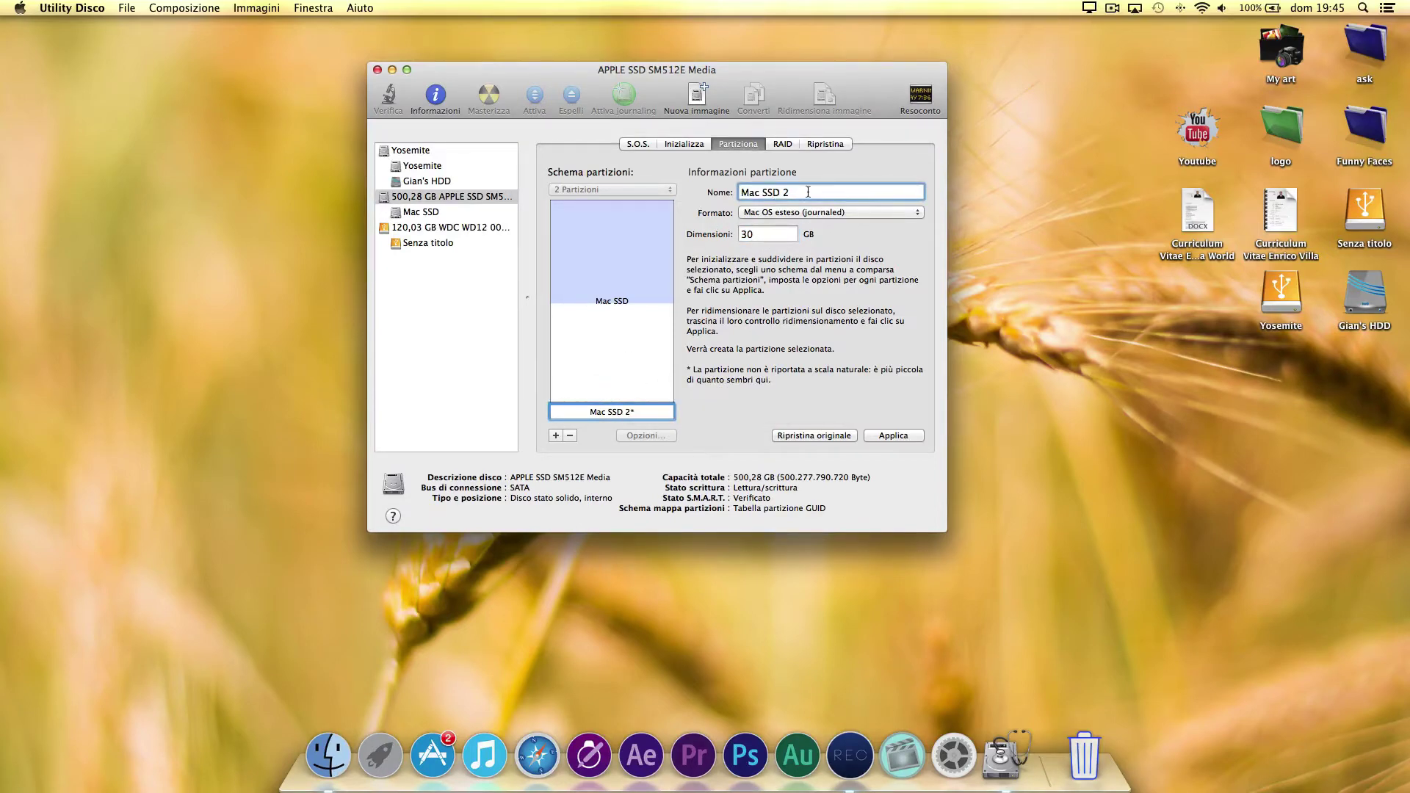
{"action": "left_click_drag", "start_coordinate": [796, 191], "coordinate": [740, 186]}
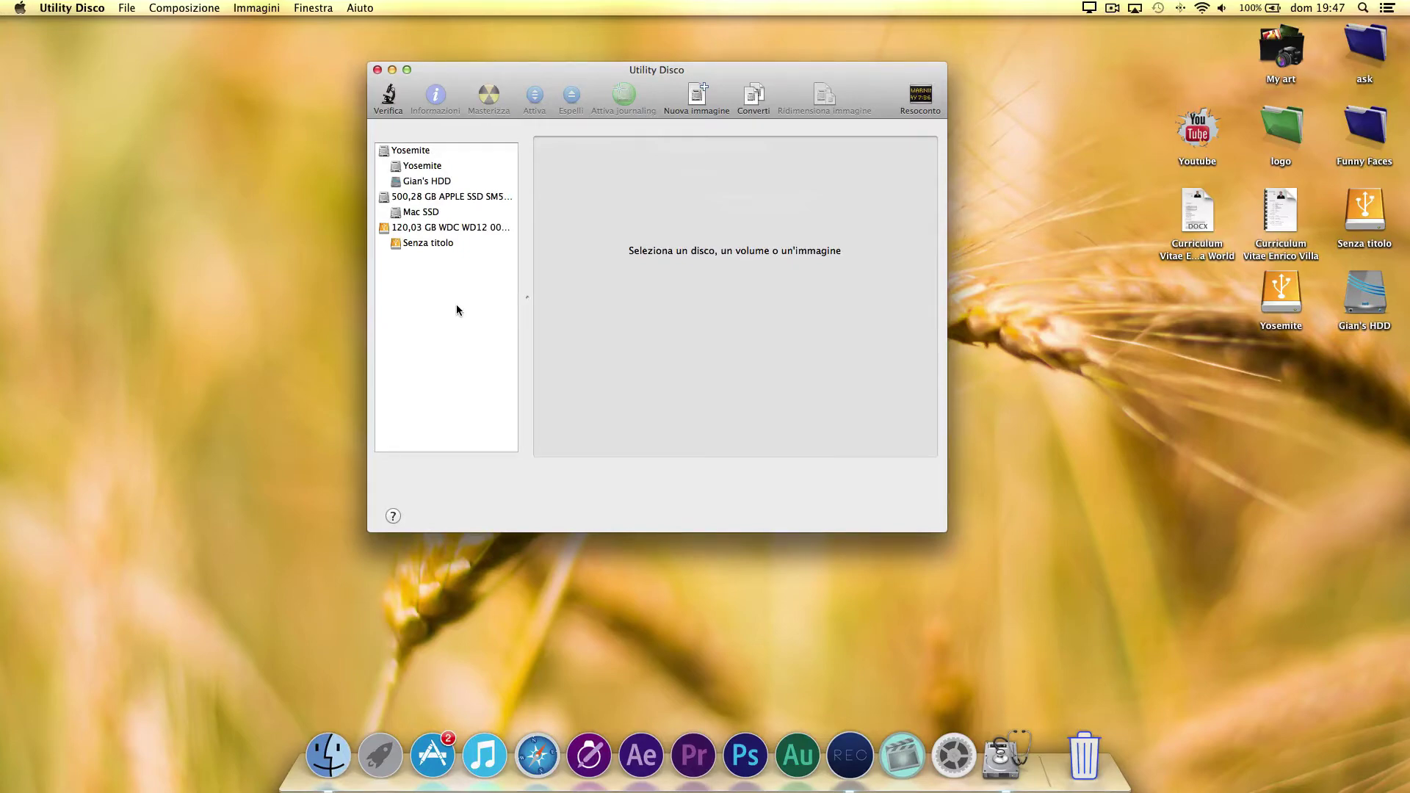
Examine the Yosemite disk's partition scheme, comparing the details of the Gian's HDD and Yosemite partitions
{"action": "left_click", "coordinate": [420, 151]}
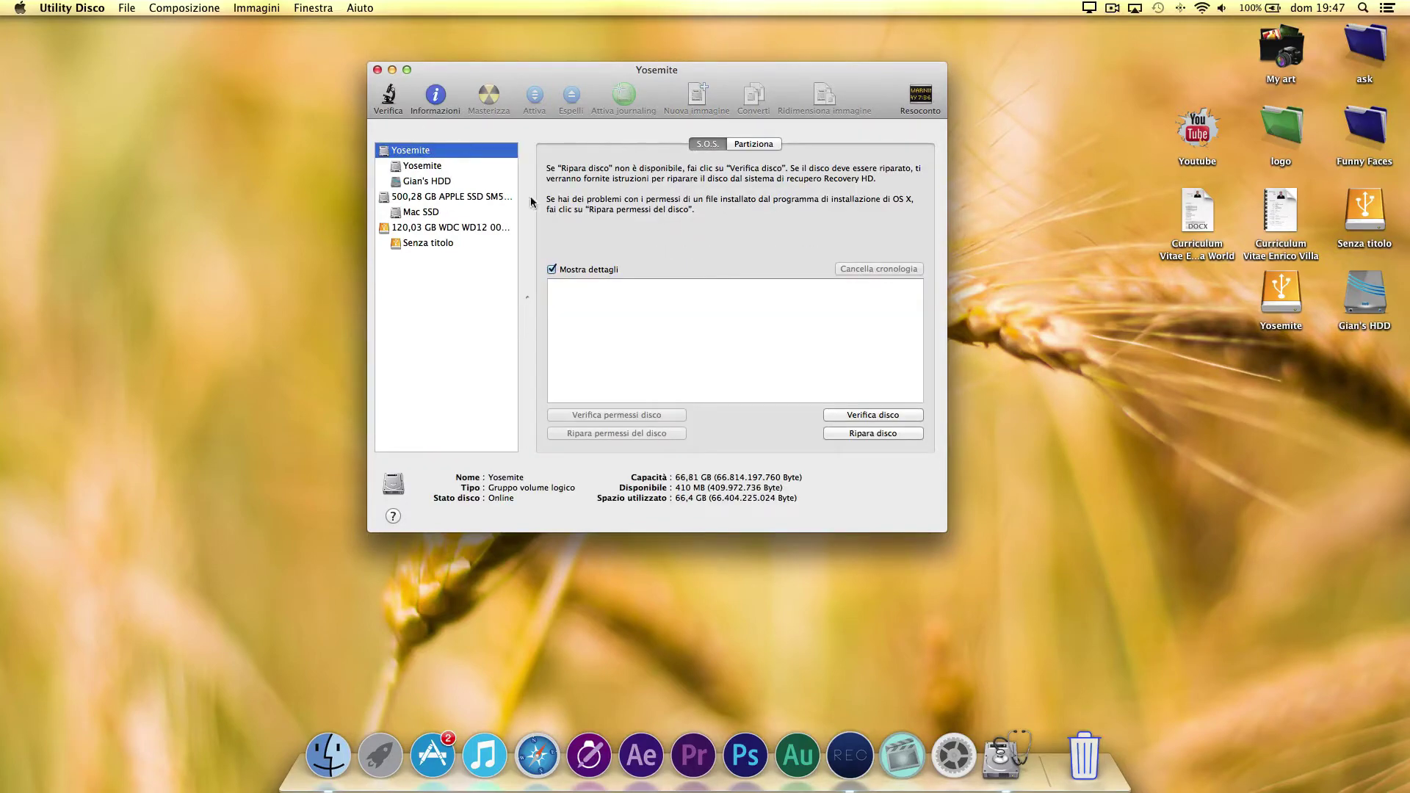
{"action": "left_click", "coordinate": [734, 146]}
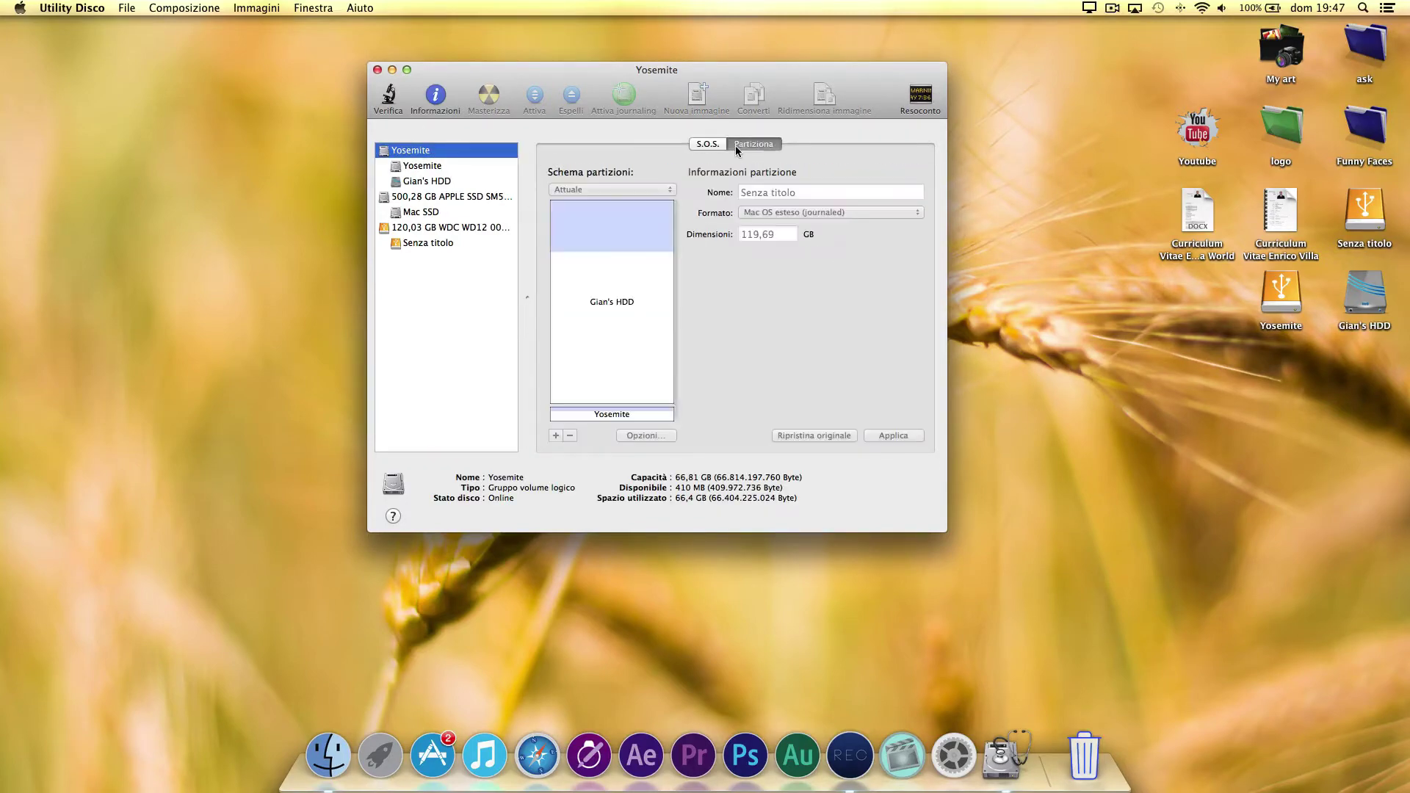
{"action": "left_click", "coordinate": [610, 298]}
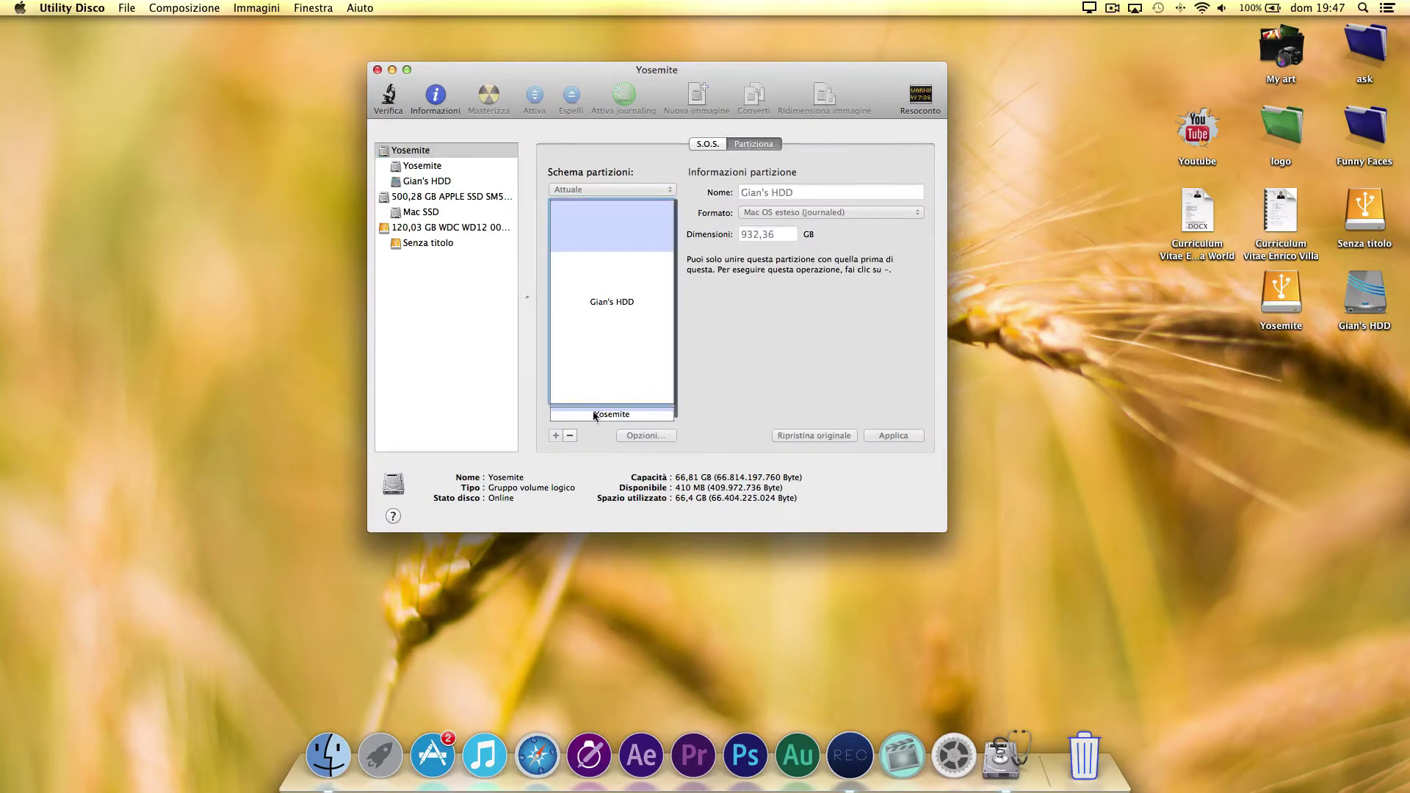
{"action": "left_click", "coordinate": [590, 416]}
{"action": "left_click", "coordinate": [600, 328]}
{"action": "left_click", "coordinate": [602, 420]}
{"action": "left_click", "coordinate": [610, 344]}
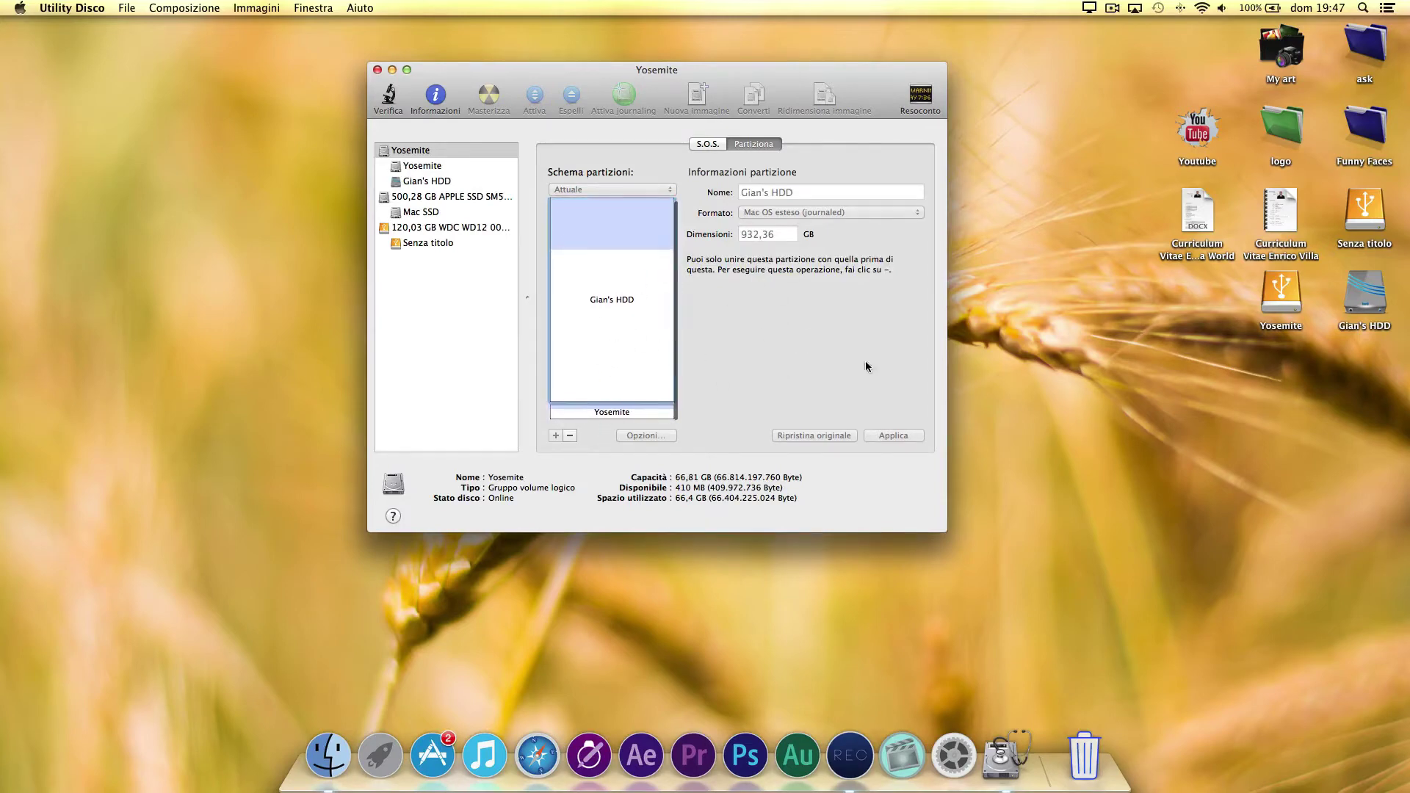
Look through the contents of the Gian's HDD volume and check the Yosemite partition's details in the scheme
{"action": "double_click", "coordinate": [1360, 298]}
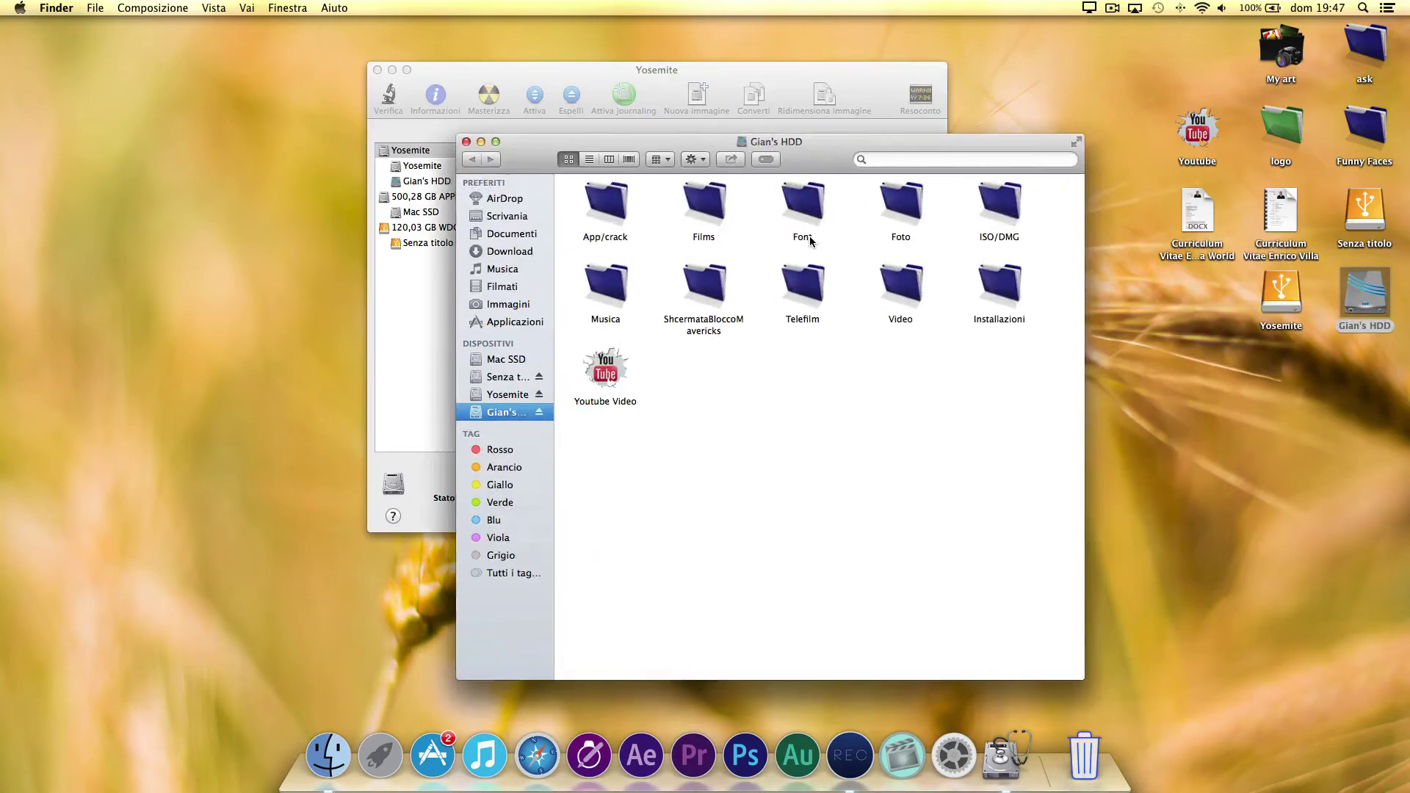
{"action": "left_click", "coordinate": [465, 142]}
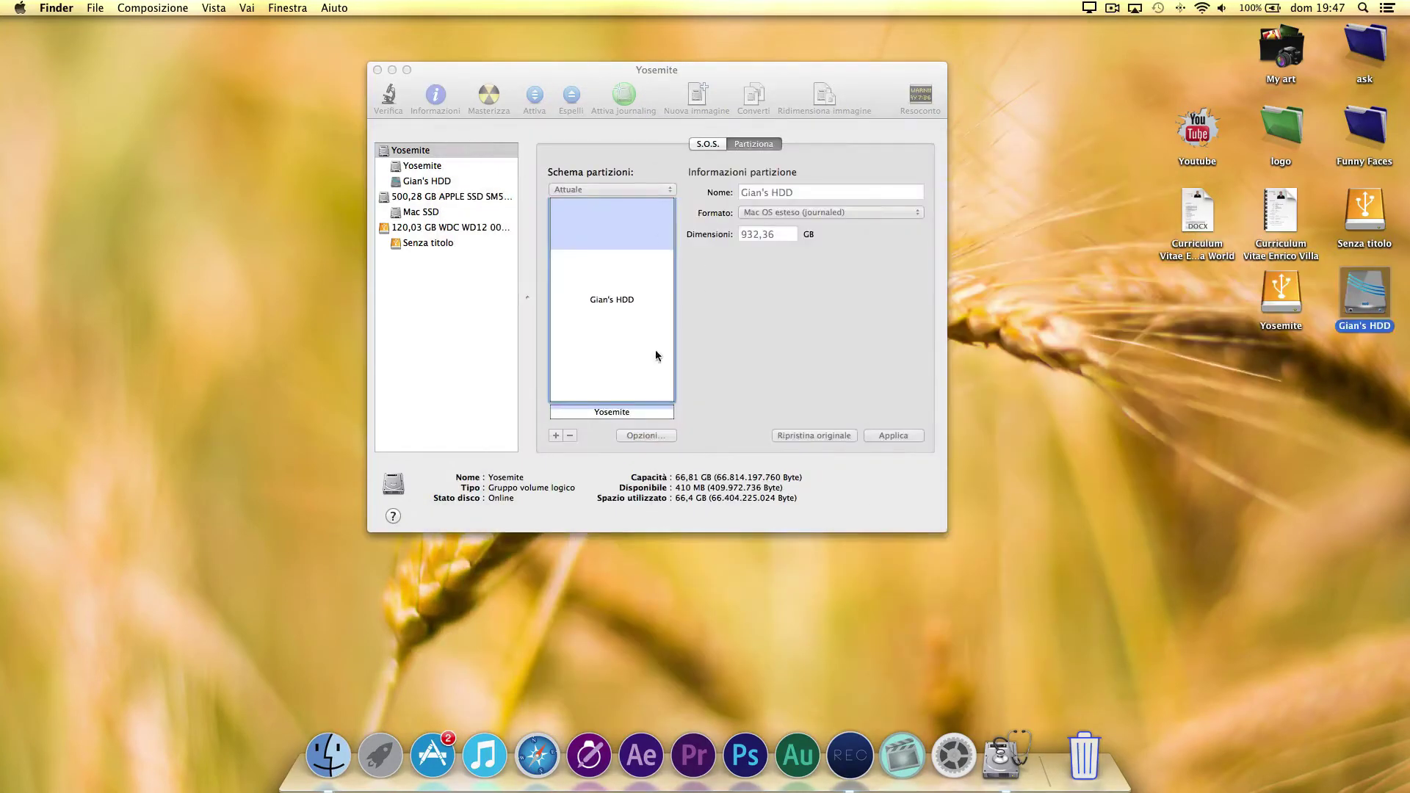
{"action": "left_click", "coordinate": [601, 411]}
{"action": "left_click", "coordinate": [570, 411]}
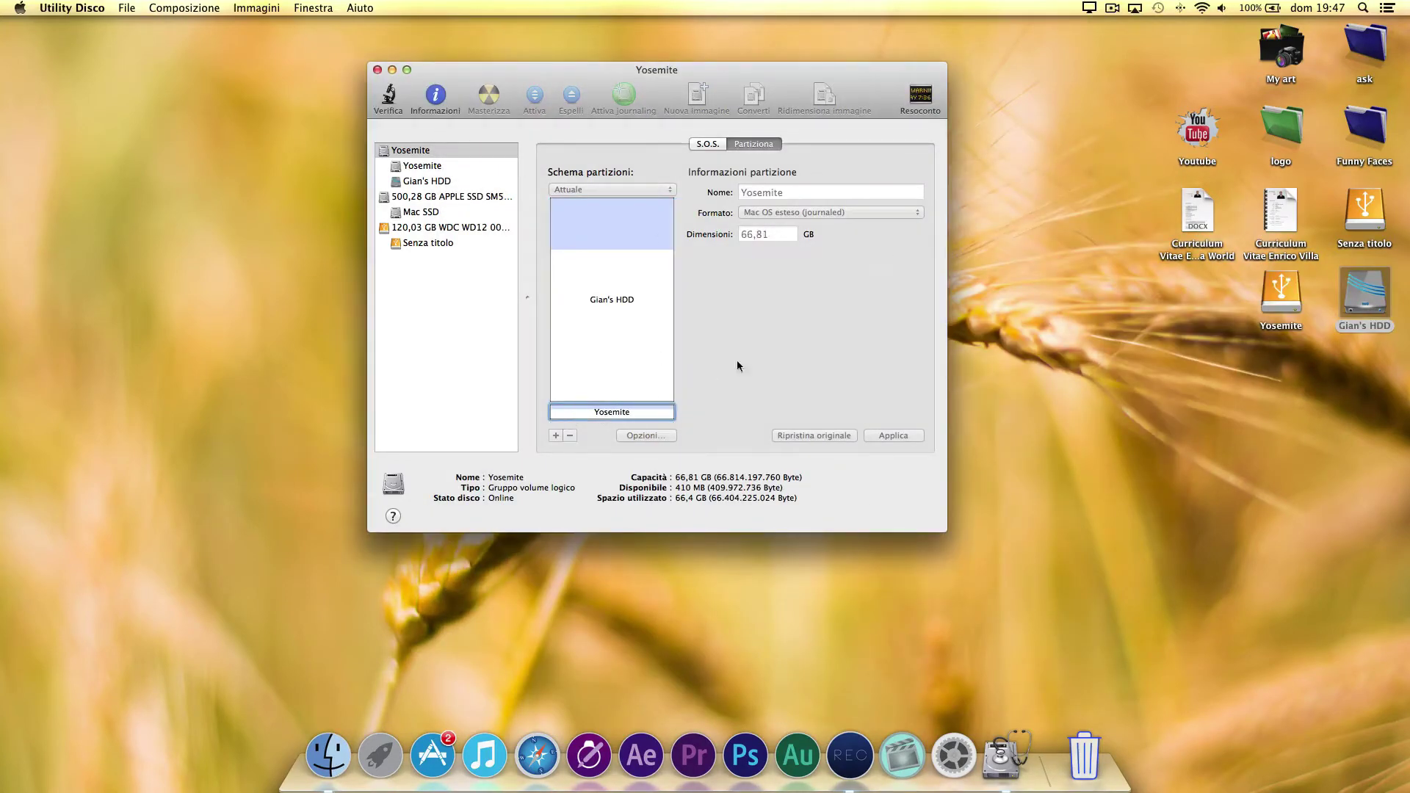
{"action": "left_click", "coordinate": [617, 337]}
Check the partition map scheme of the external 120,03 GB WDC disk
{"action": "left_click", "coordinate": [448, 227]}
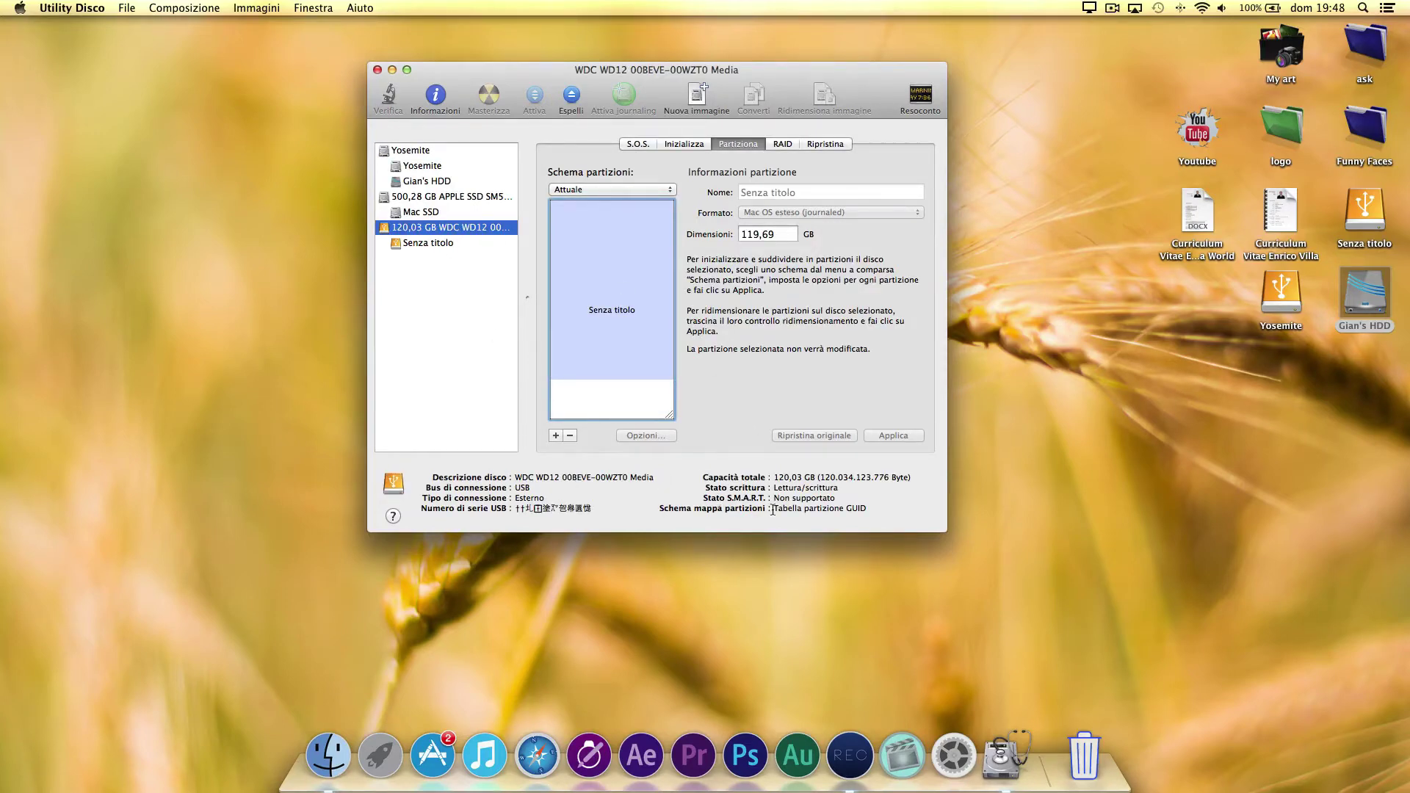
{"action": "left_click_drag", "start_coordinate": [773, 508], "coordinate": [868, 509]}
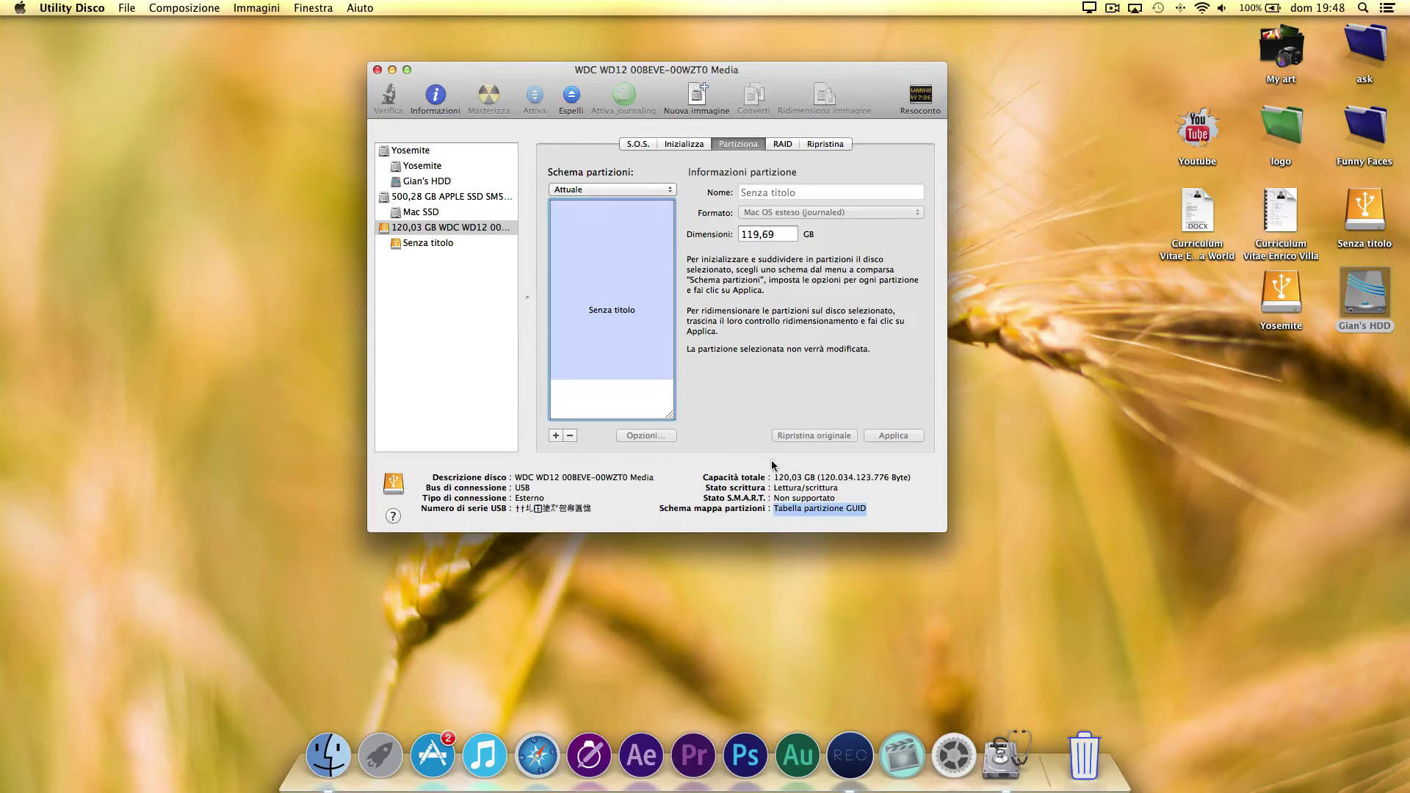
{"action": "left_click", "coordinate": [784, 506]}
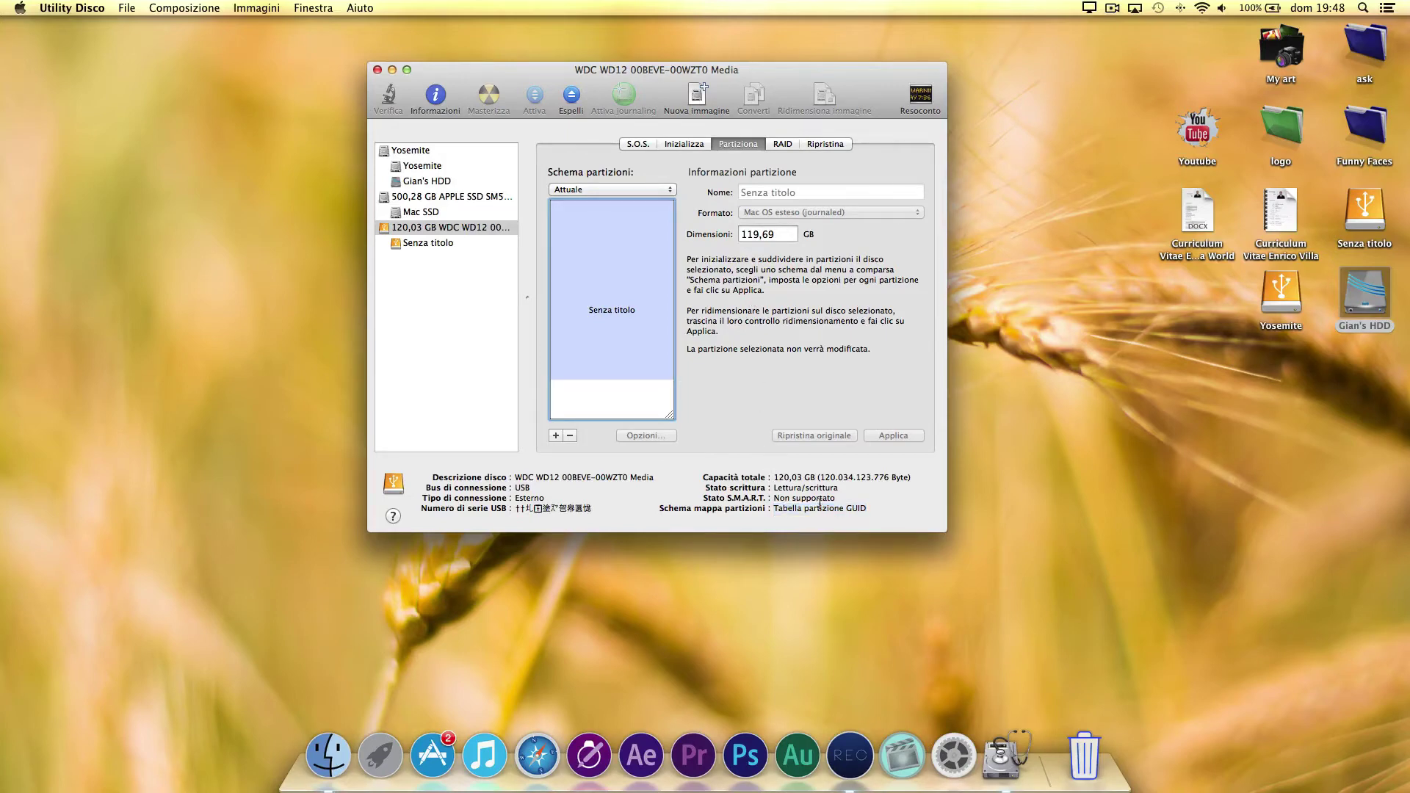
Set the external WDC disk's scheme to 2 Partizioni, check both partitions, and open the partition scheme options
{"action": "left_click", "coordinate": [656, 189]}
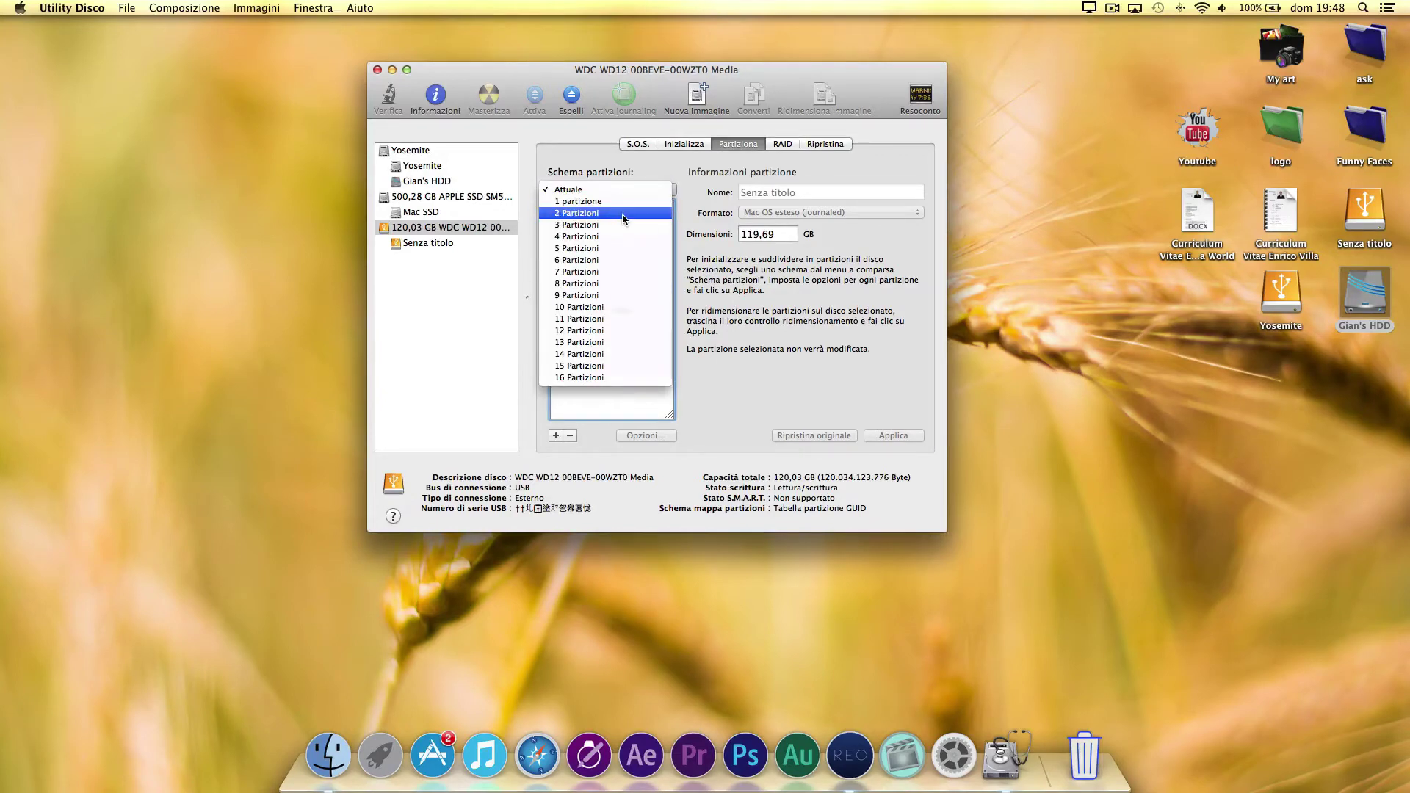
{"action": "left_click", "coordinate": [622, 214]}
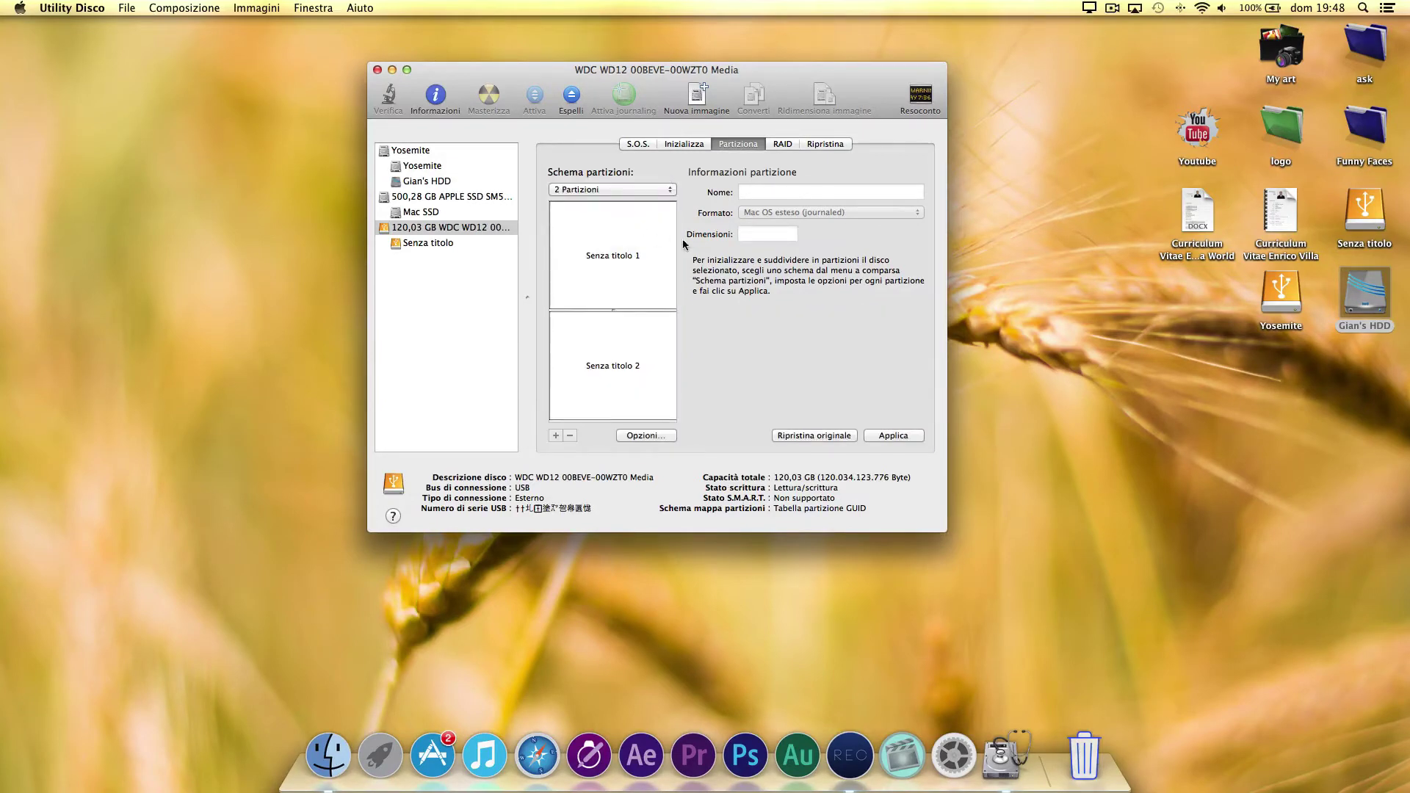
{"action": "left_click", "coordinate": [641, 267]}
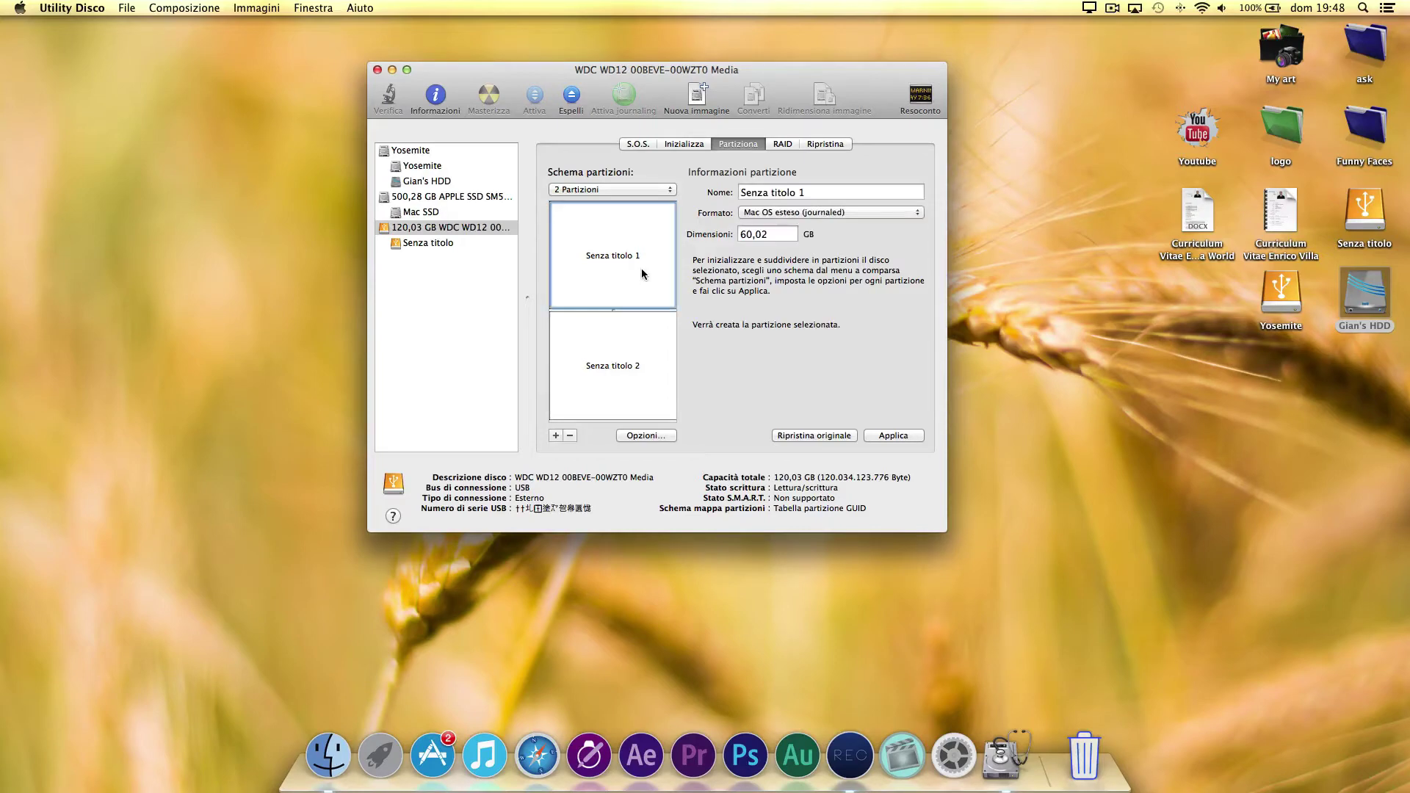
{"action": "left_click", "coordinate": [629, 373]}
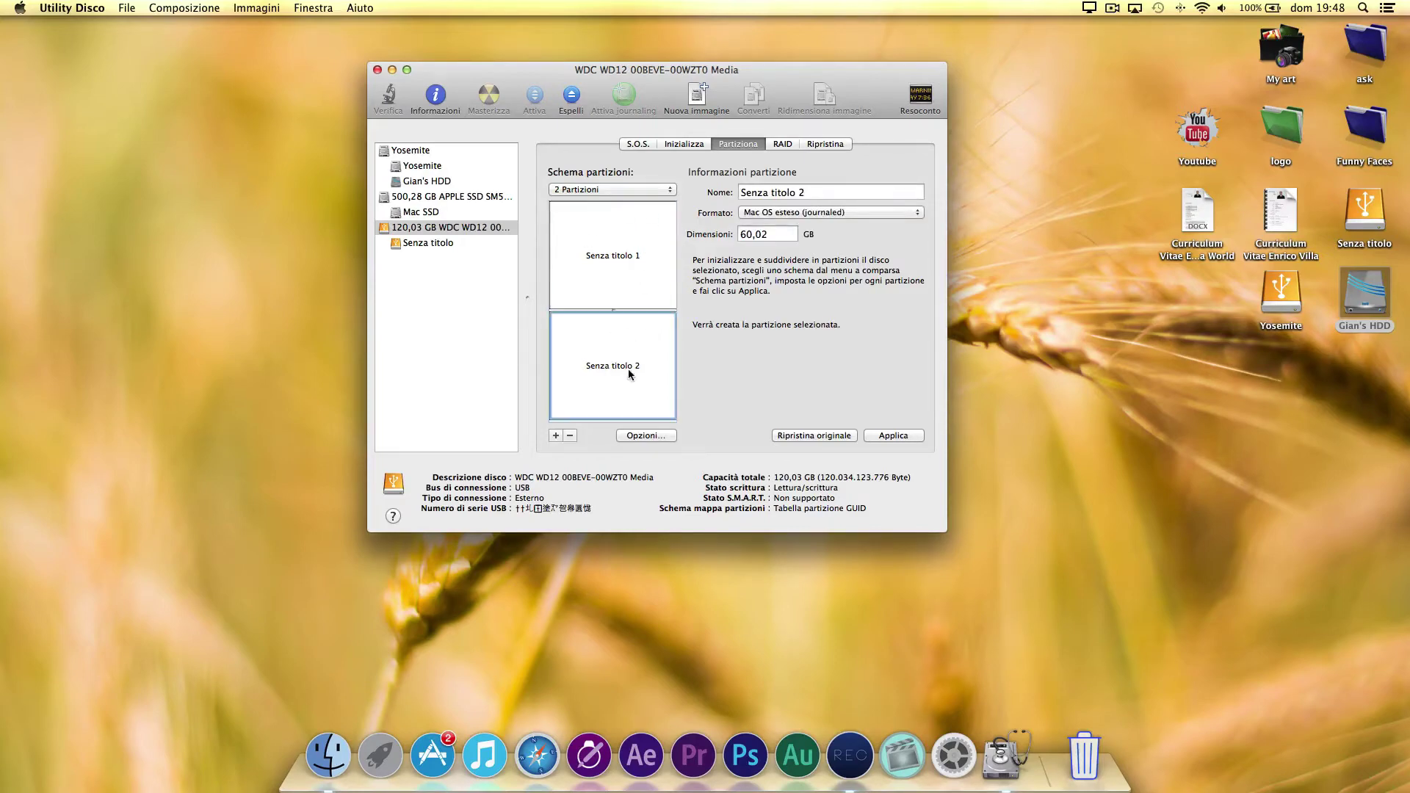
{"action": "left_click", "coordinate": [628, 436]}
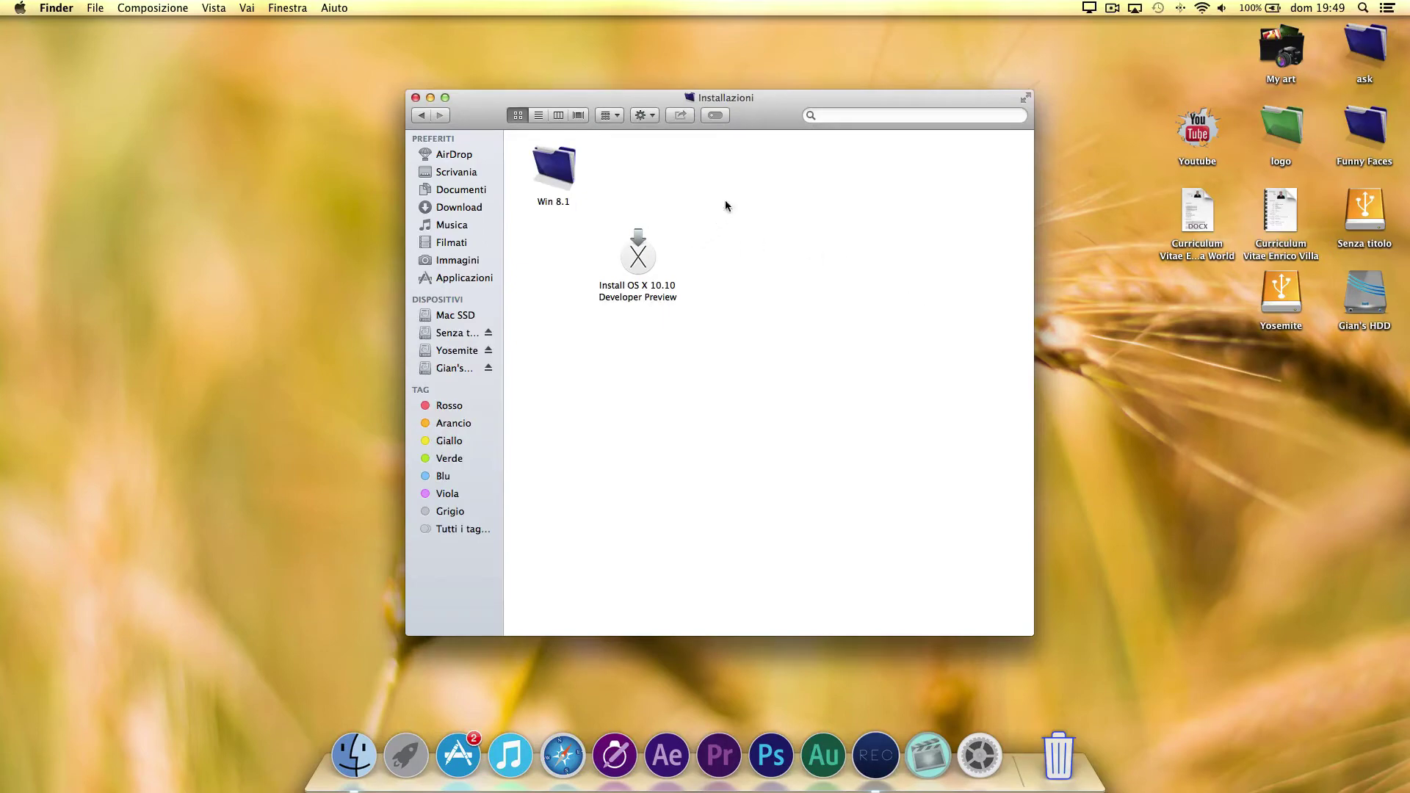
{"action": "left_click_drag", "start_coordinate": [734, 195], "coordinate": [610, 329]}
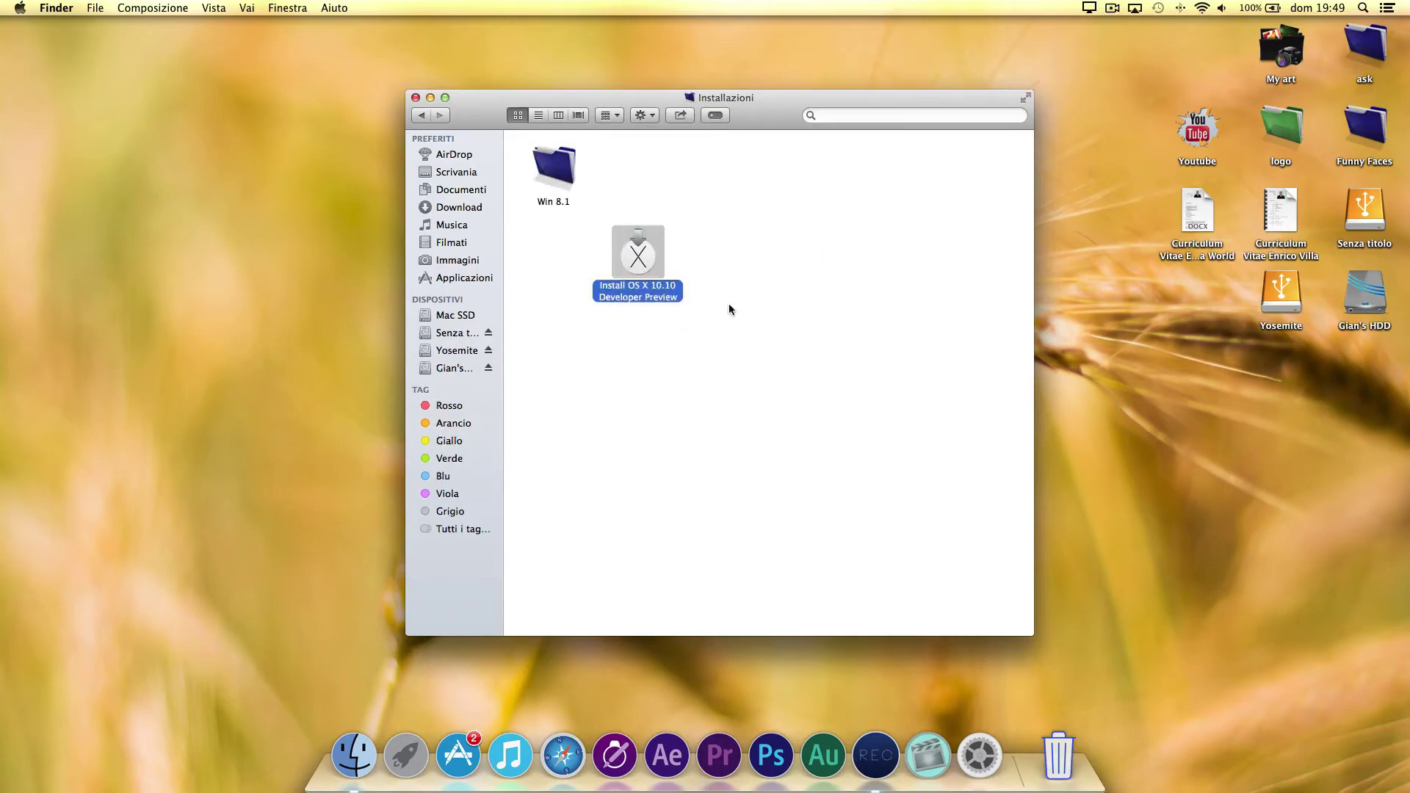
{"action": "left_click", "coordinate": [733, 301]}
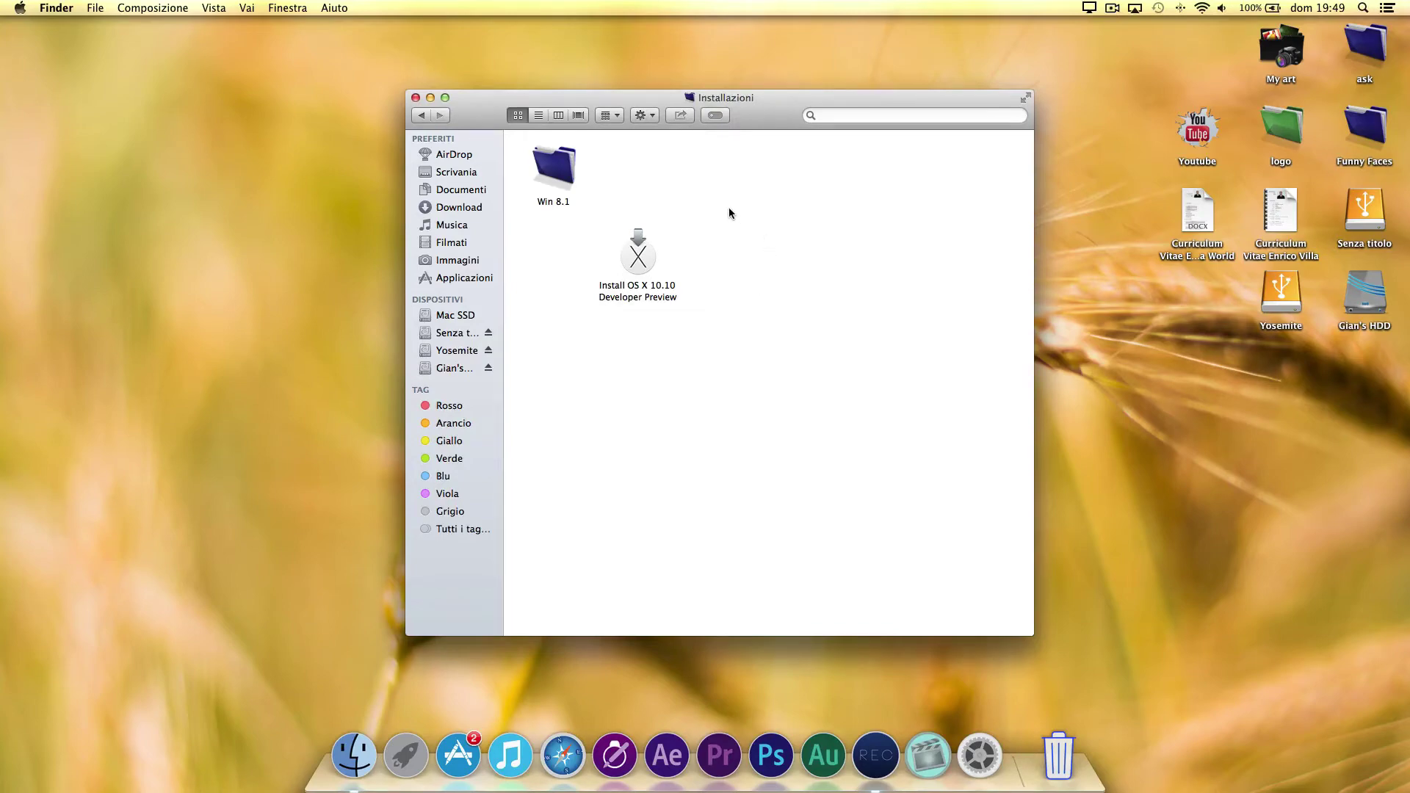
{"action": "left_click_drag", "start_coordinate": [729, 206], "coordinate": [574, 362]}
{"action": "left_click", "coordinate": [574, 368]}
{"action": "left_click_drag", "start_coordinate": [733, 210], "coordinate": [560, 335]}
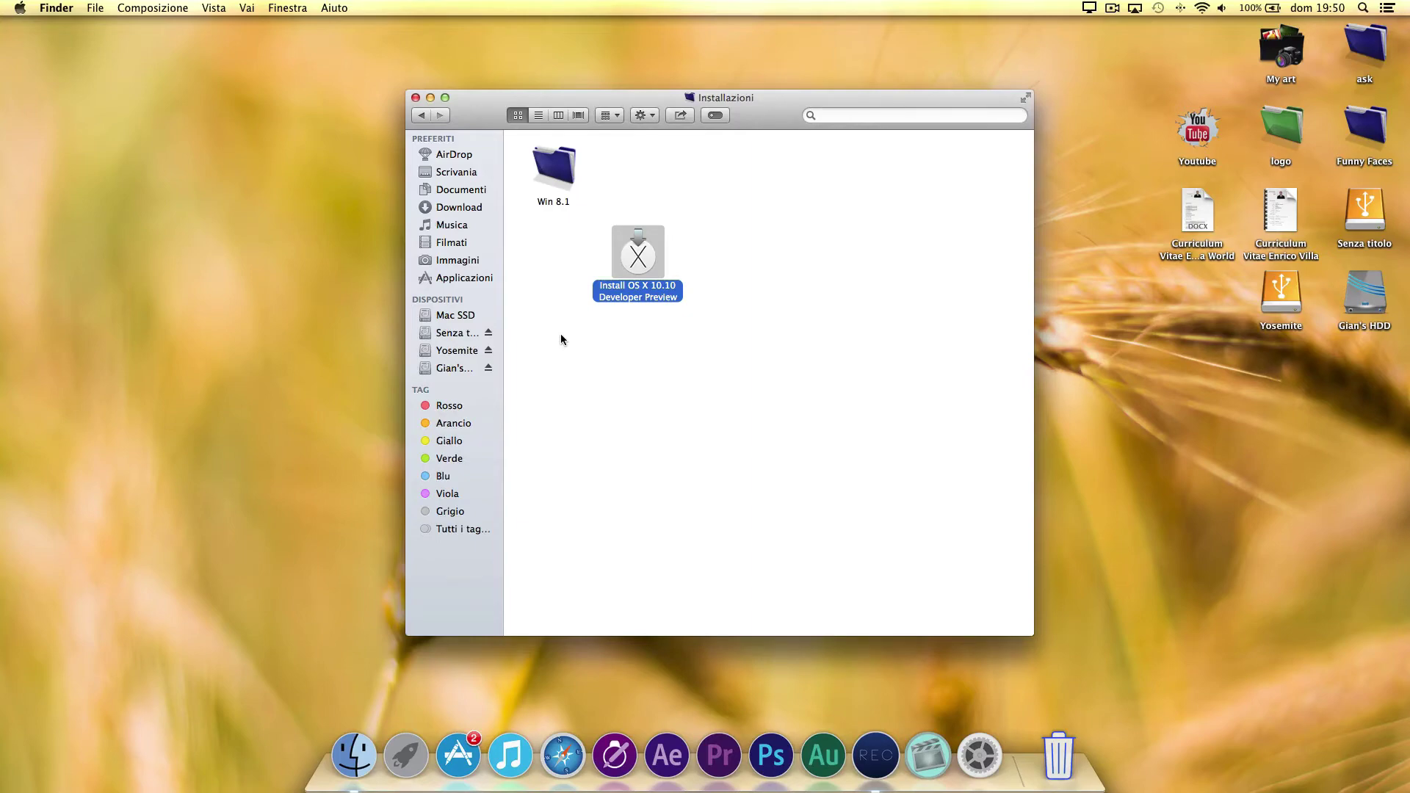
{"action": "left_click", "coordinate": [561, 334]}
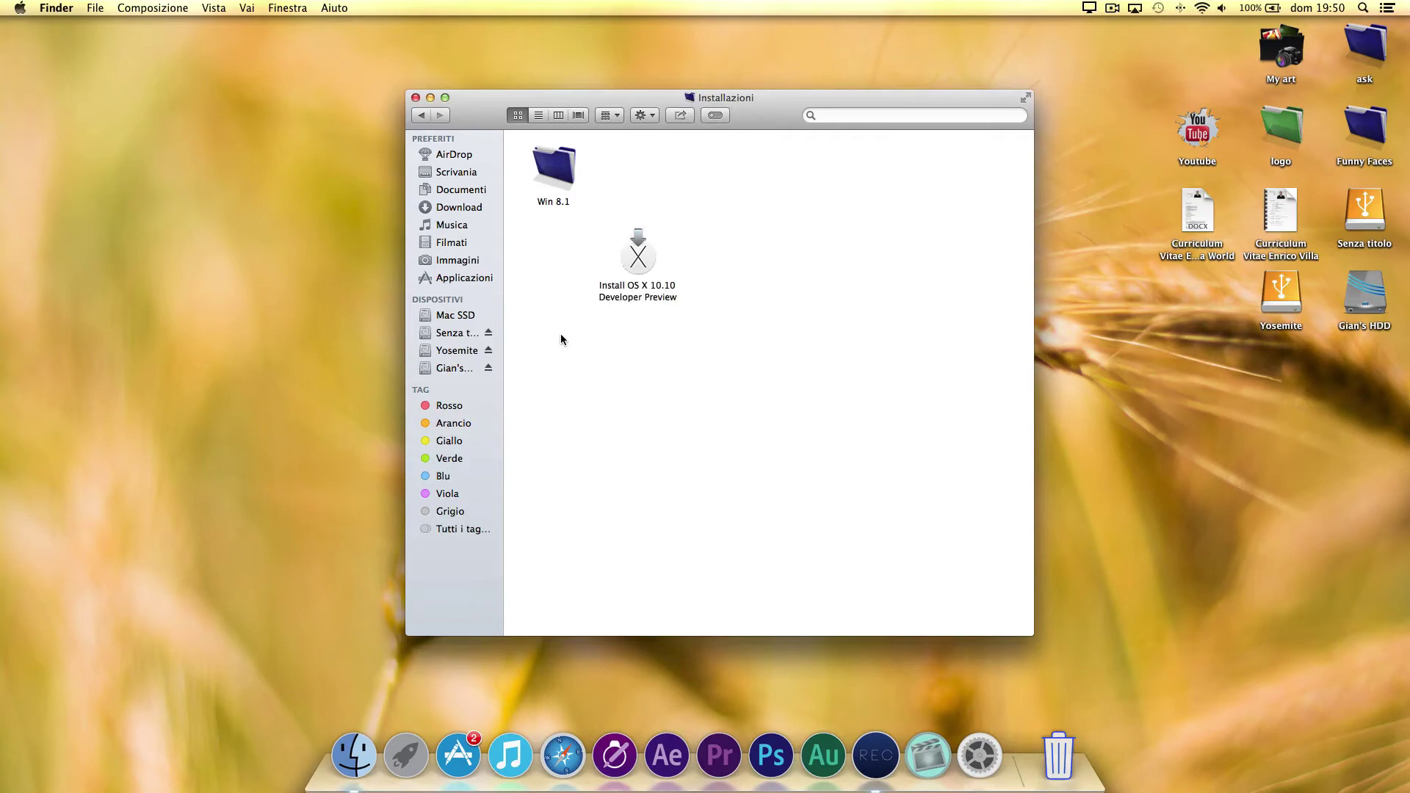
Launch the Install OS X 10.10 Developer Preview installer and accept its software licence agreement
{"action": "double_click", "coordinate": [649, 293]}
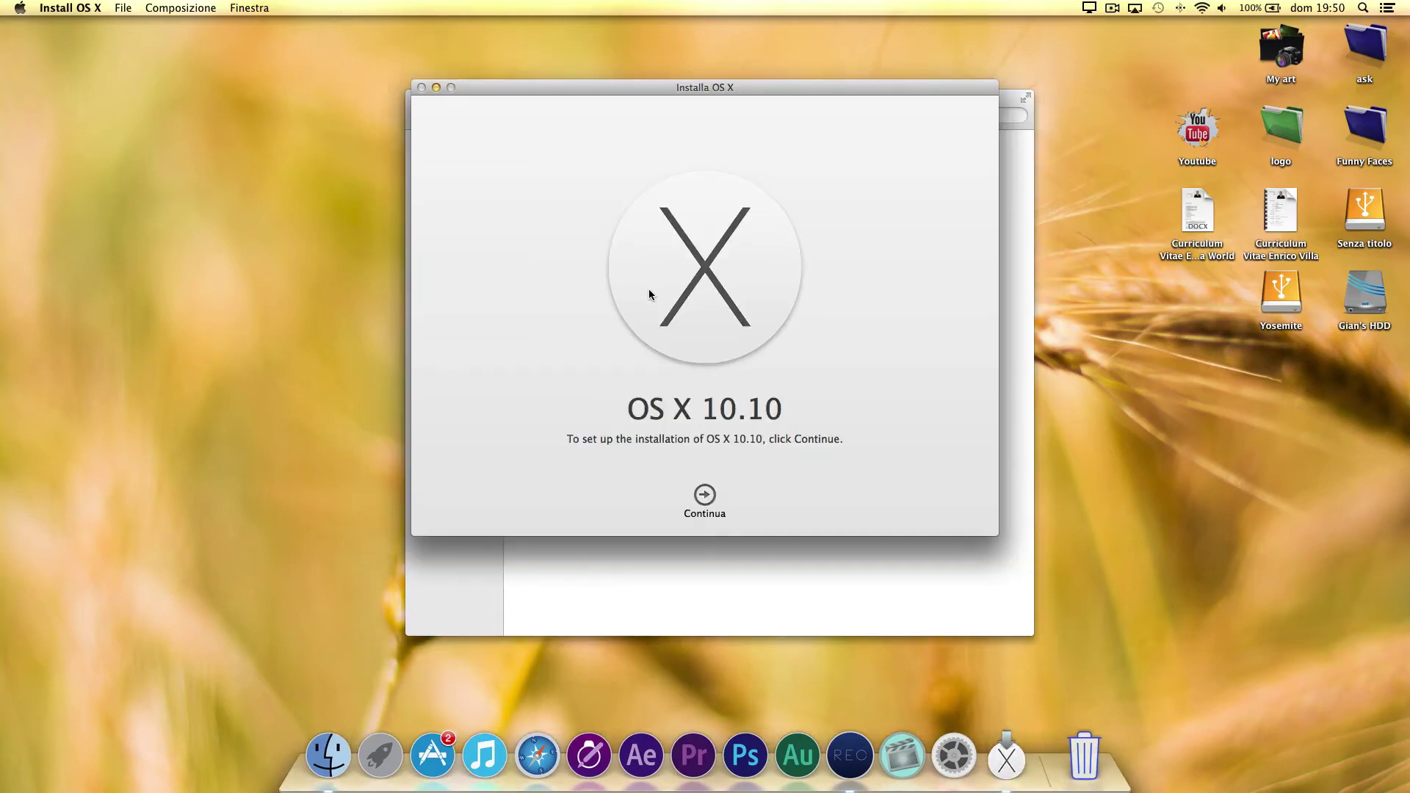
{"action": "left_click", "coordinate": [702, 496]}
{"action": "left_click", "coordinate": [737, 497]}
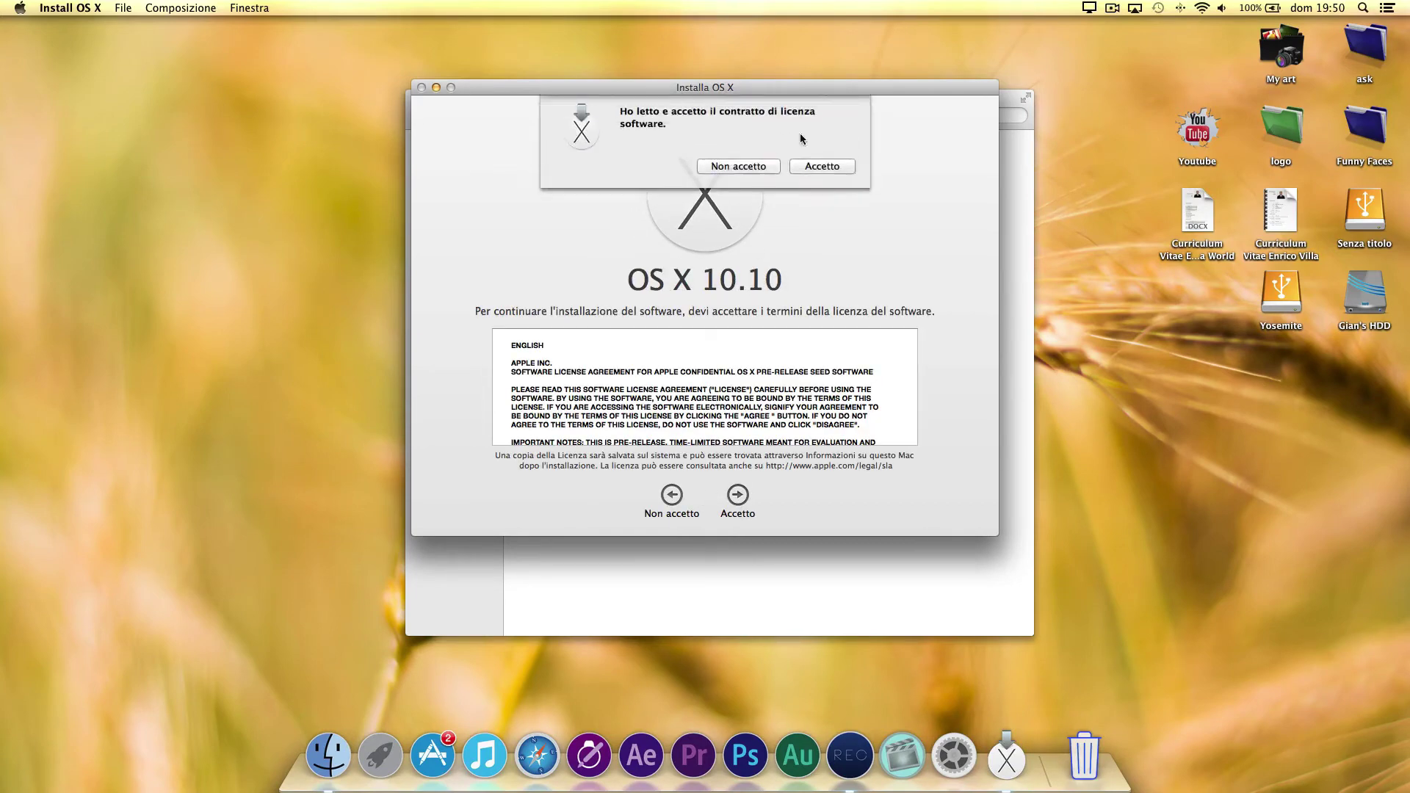
{"action": "left_click", "coordinate": [819, 166]}
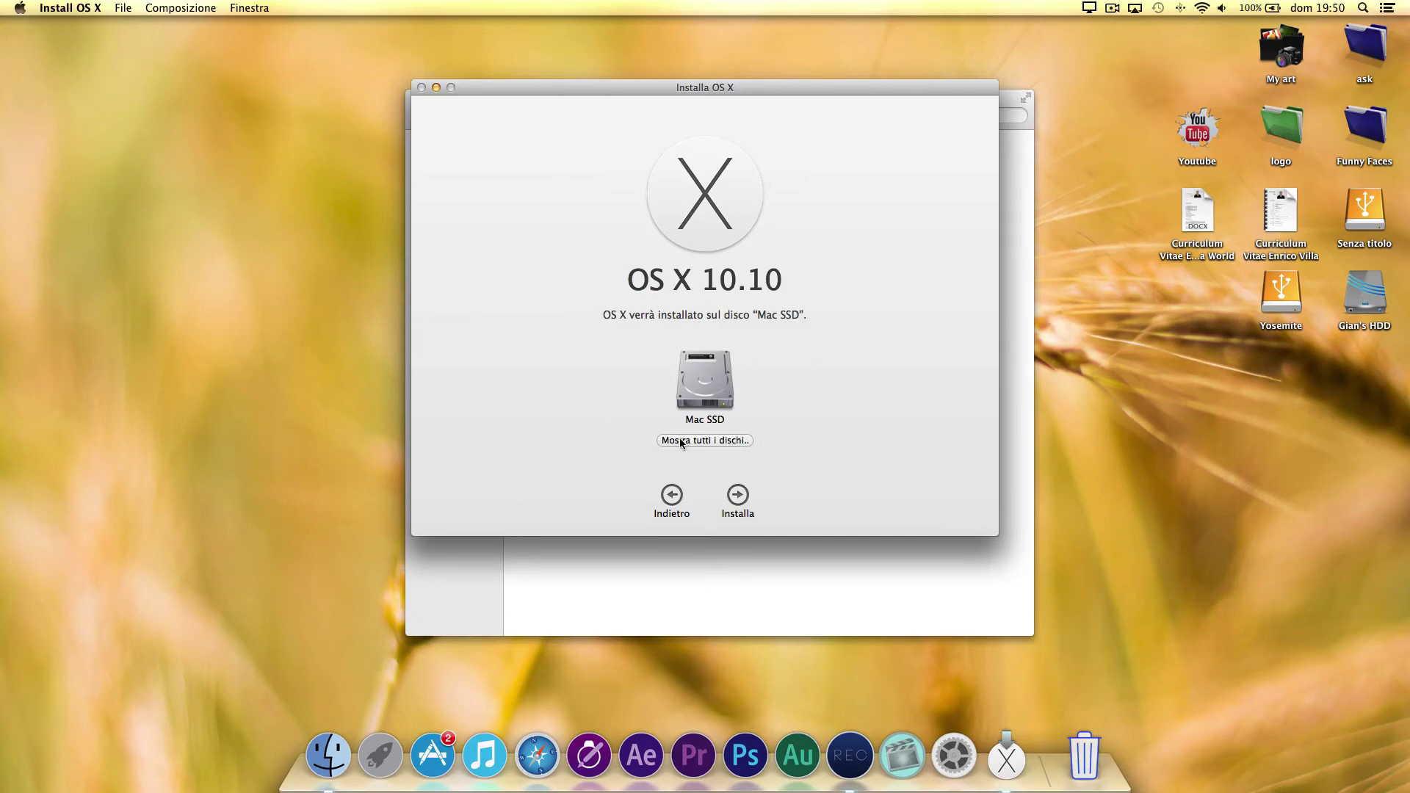
Show all available disks in the installer and choose Yosemite as the destination for OS X 10.10
{"action": "left_click", "coordinate": [680, 440]}
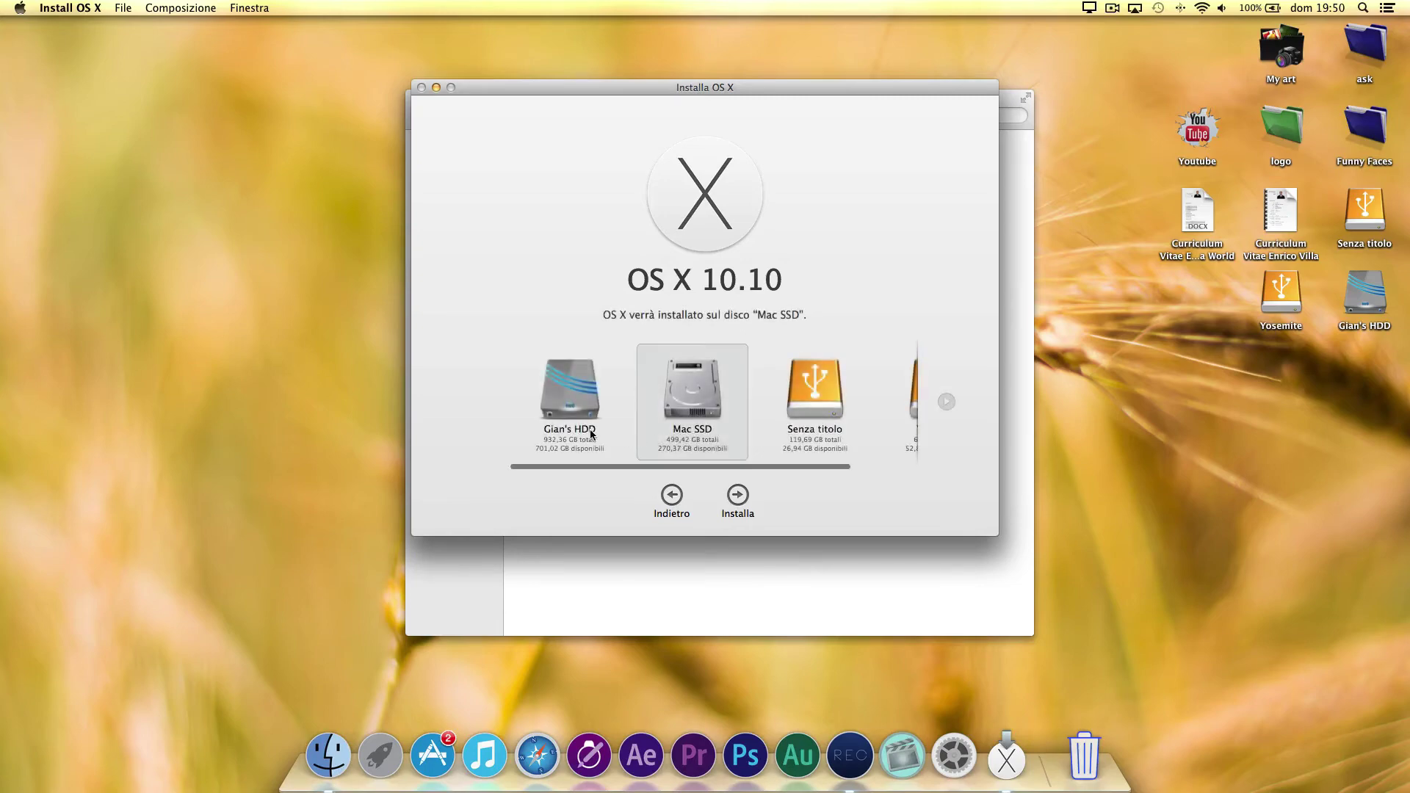
{"action": "scroll", "coordinate": [591, 434], "scroll_direction": "right", "scroll_amount": 3}
{"action": "scroll", "coordinate": [595, 433], "scroll_direction": "left", "scroll_amount": 1}
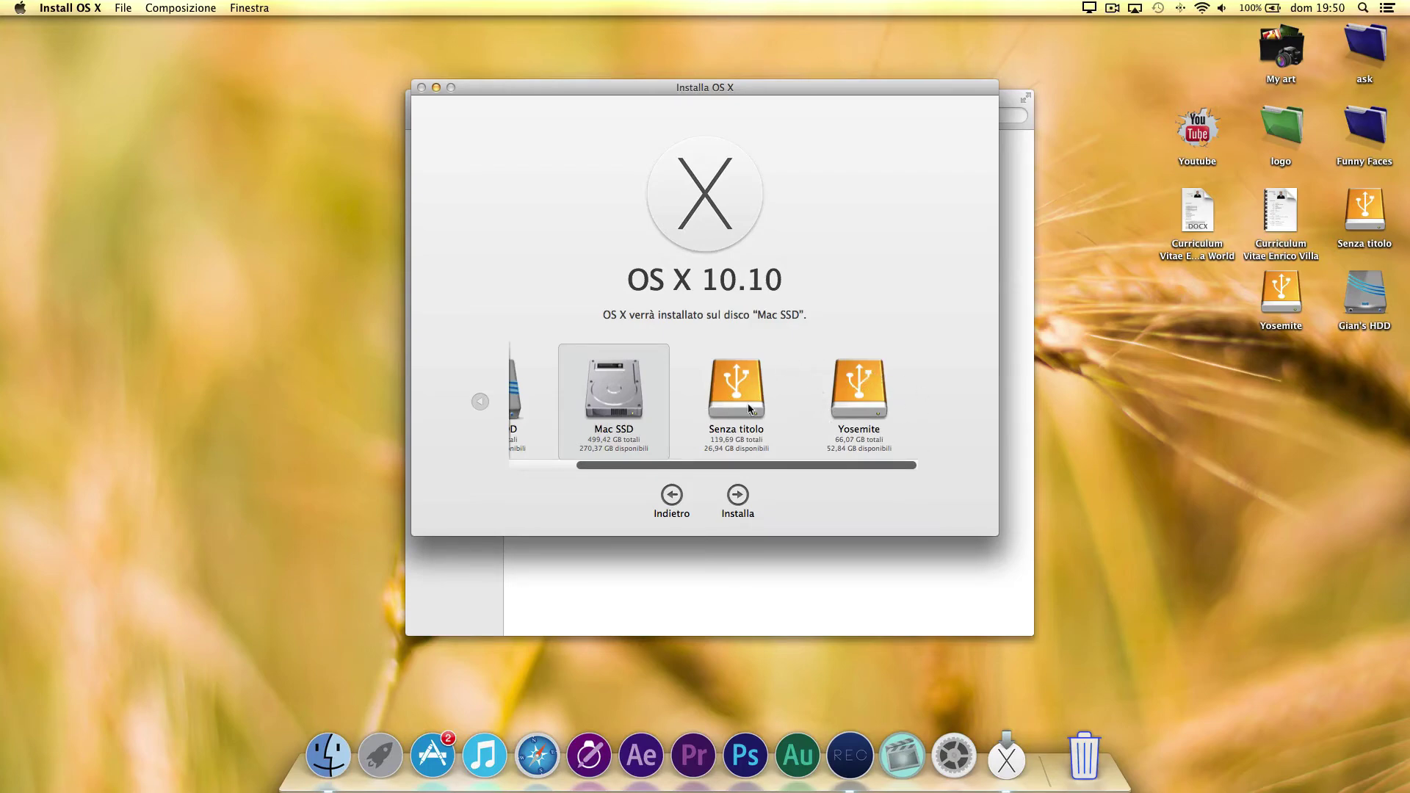
{"action": "left_click", "coordinate": [857, 390]}
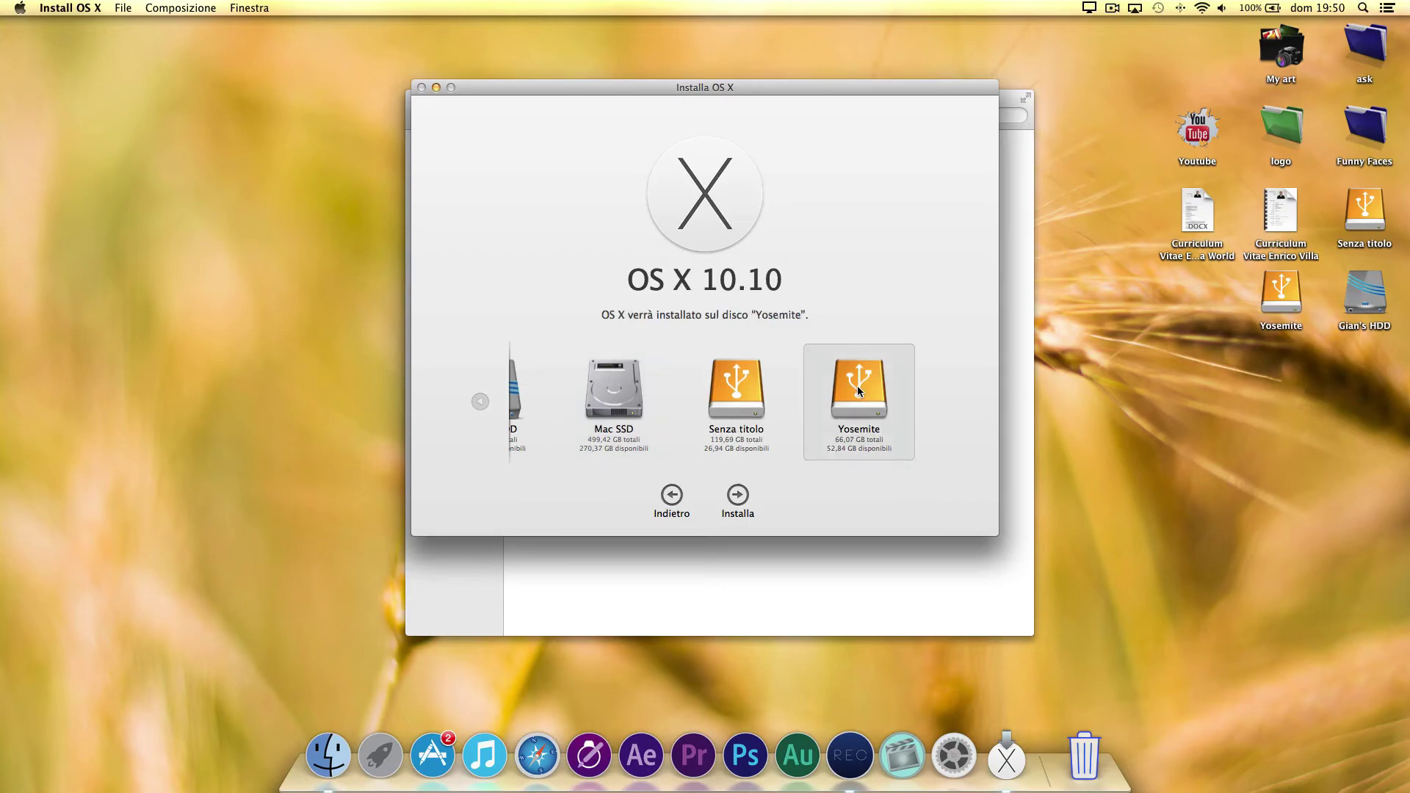
{"action": "left_click", "coordinate": [724, 398]}
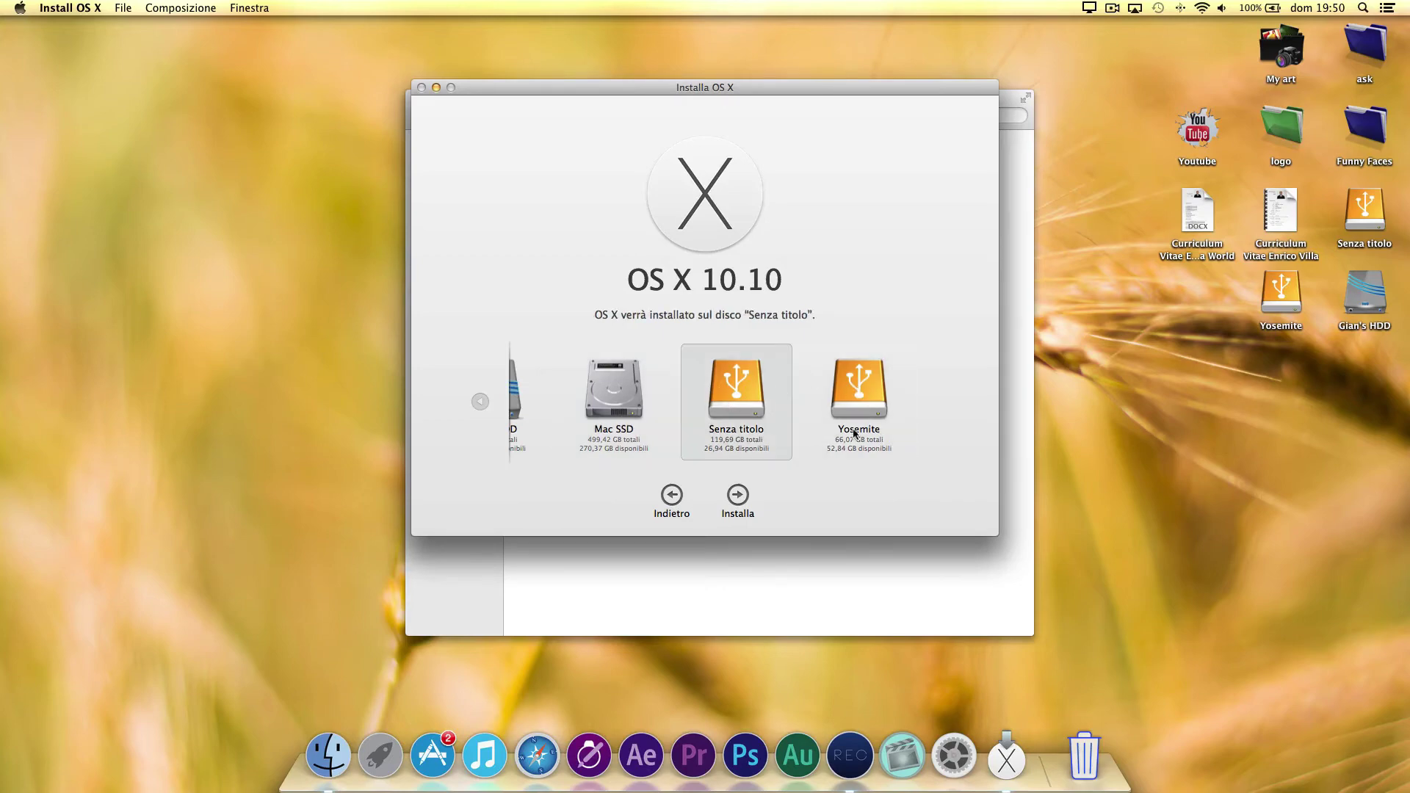
{"action": "left_click", "coordinate": [867, 391]}
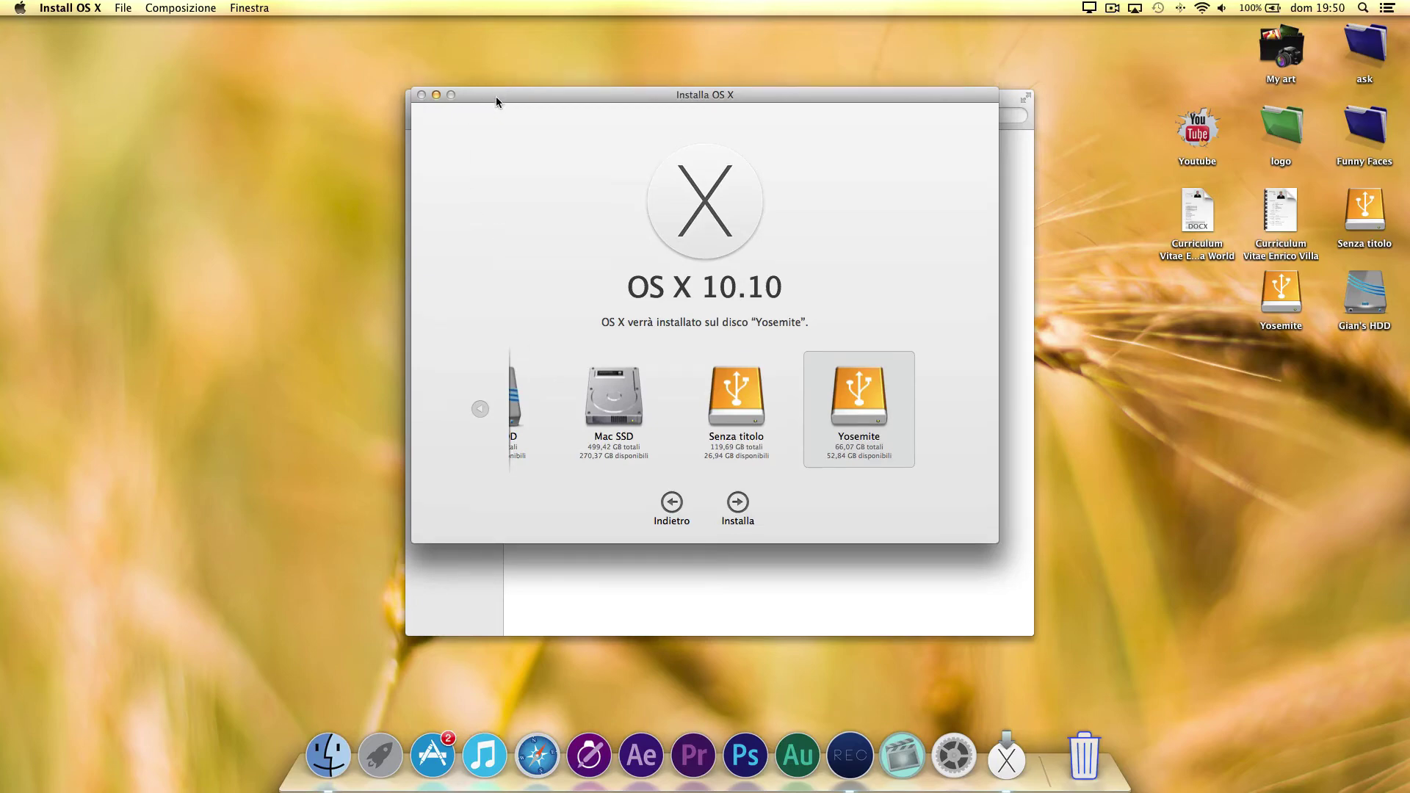
Quit the OS X 10.10 installer without starting the installation
{"action": "left_click_drag", "start_coordinate": [494, 88], "coordinate": [444, 120]}
{"action": "left_click", "coordinate": [70, 8]}
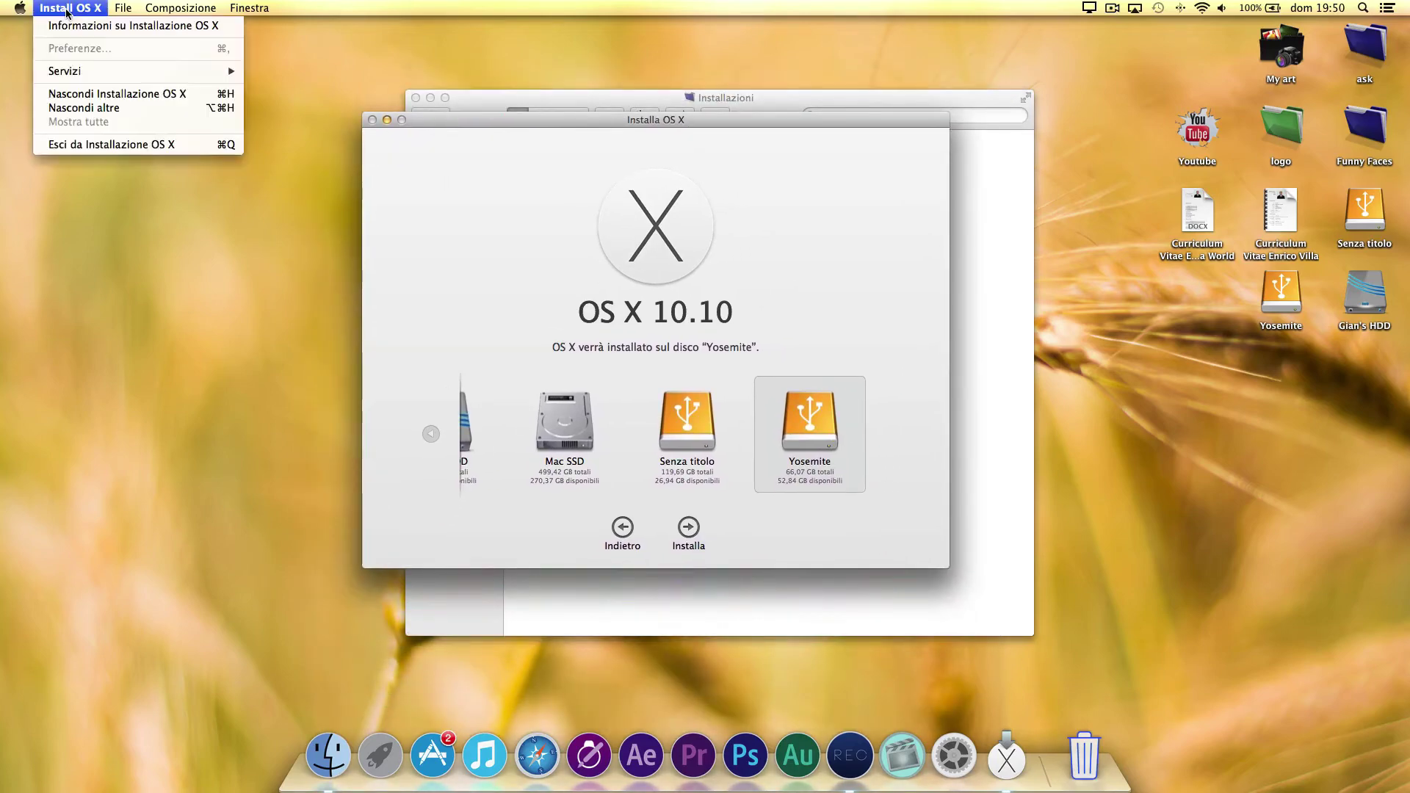
{"action": "left_click", "coordinate": [126, 145]}
{"action": "left_click", "coordinate": [842, 493]}
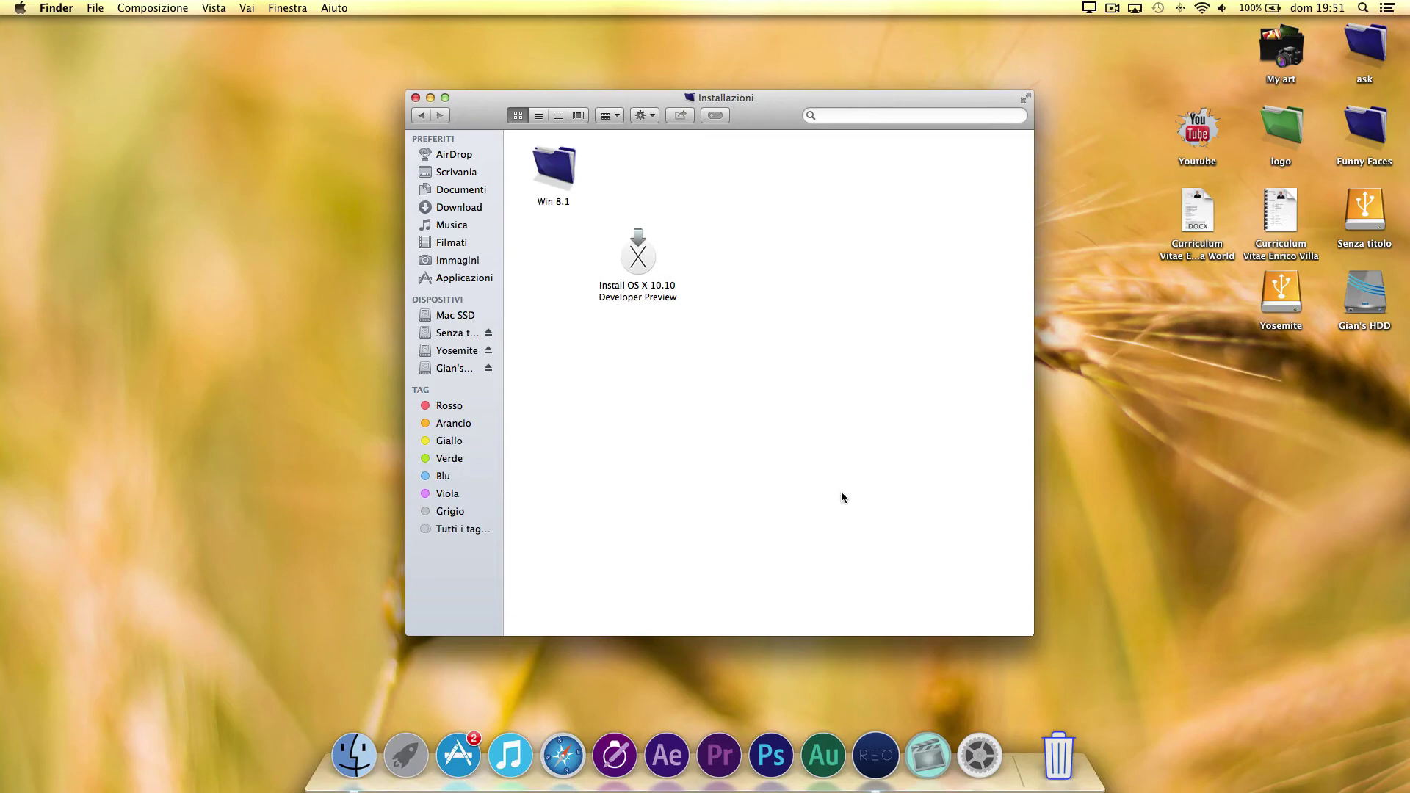
Open System Preferences (Preferenze di Sistema) and close the Installazioni folder window behind it
{"action": "left_click", "coordinate": [979, 755]}
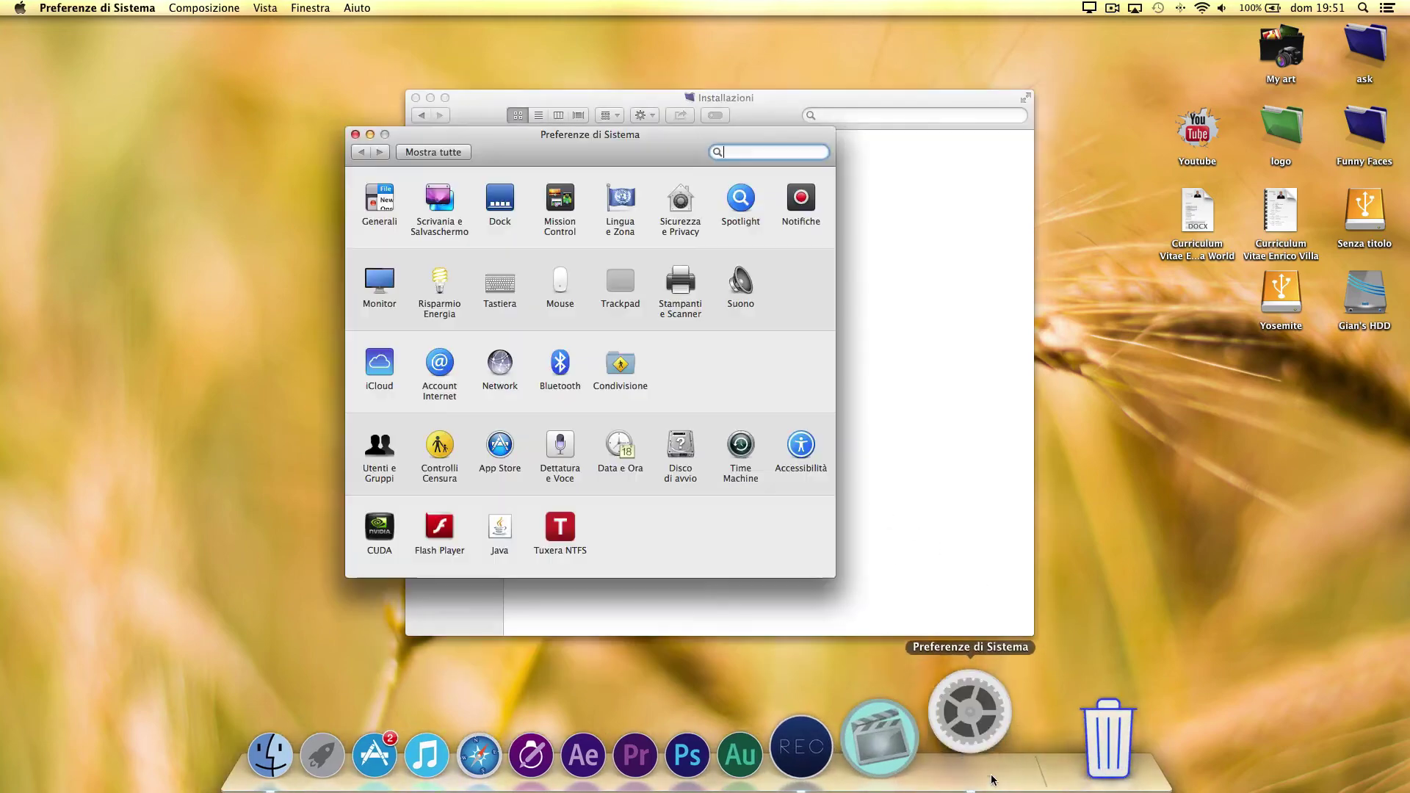
{"action": "left_click", "coordinate": [991, 512]}
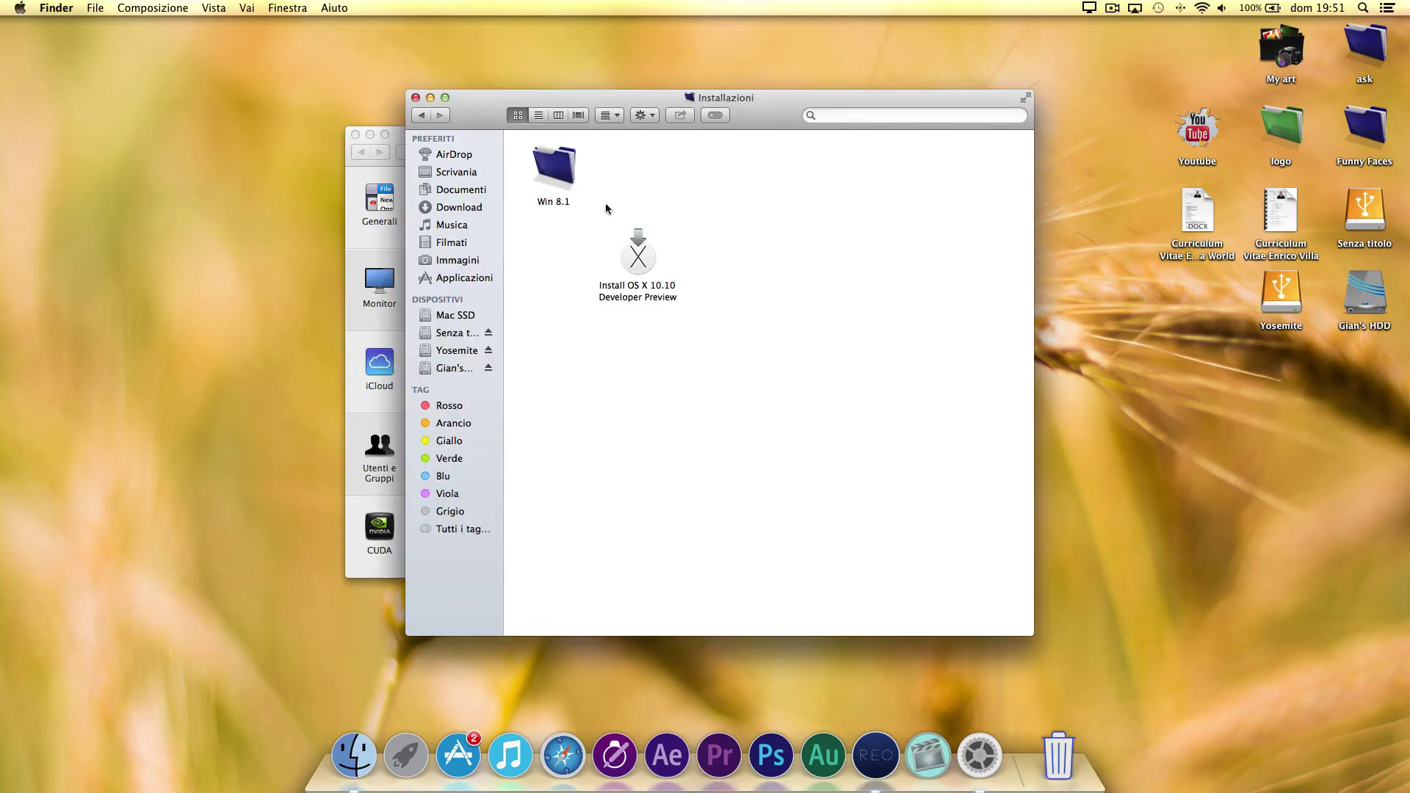
{"action": "left_click", "coordinate": [415, 97]}
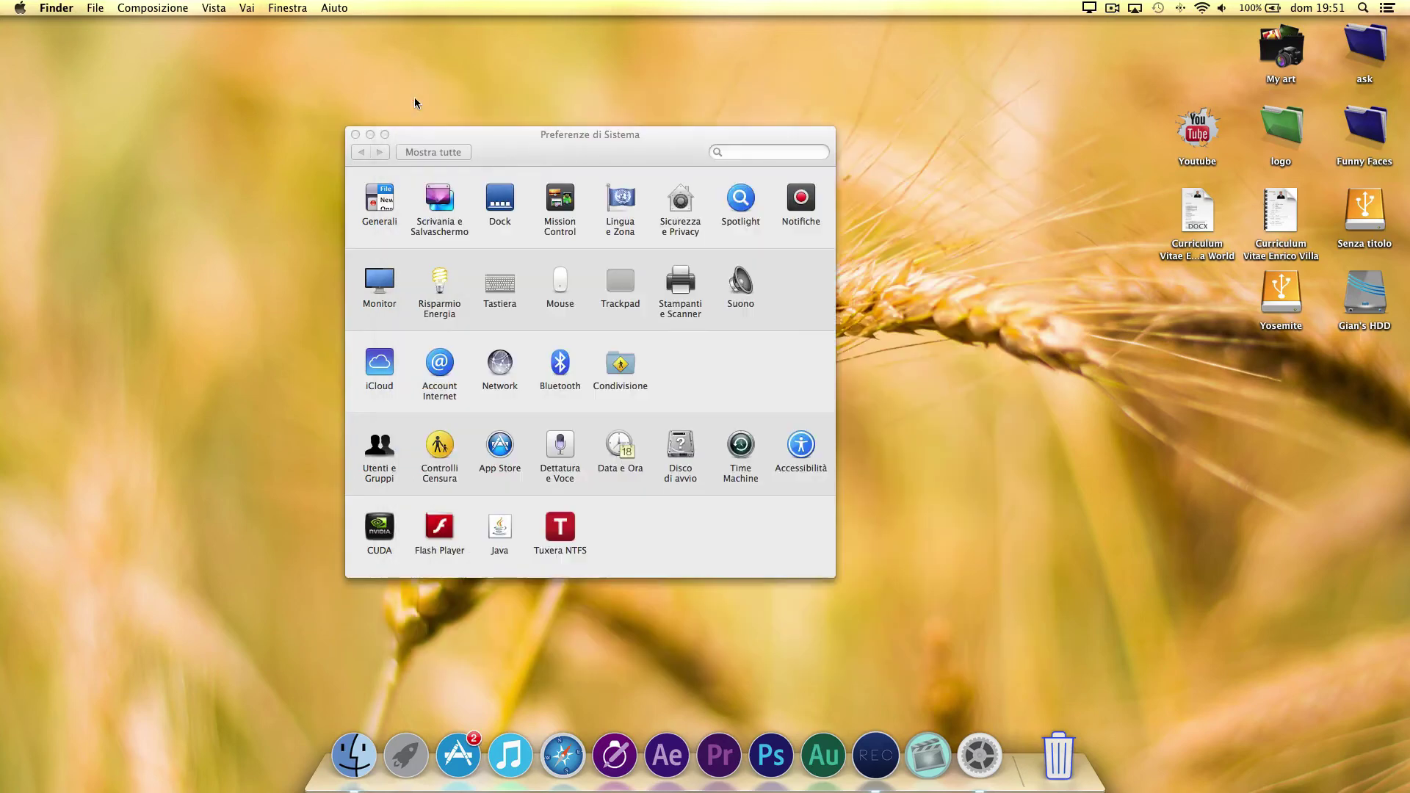
Check which systems can be chosen in the startup disk settings (Disco di Avvio), and quit System Preferences
{"action": "left_click", "coordinate": [585, 137]}
{"action": "left_click_drag", "start_coordinate": [586, 138], "coordinate": [647, 56]}
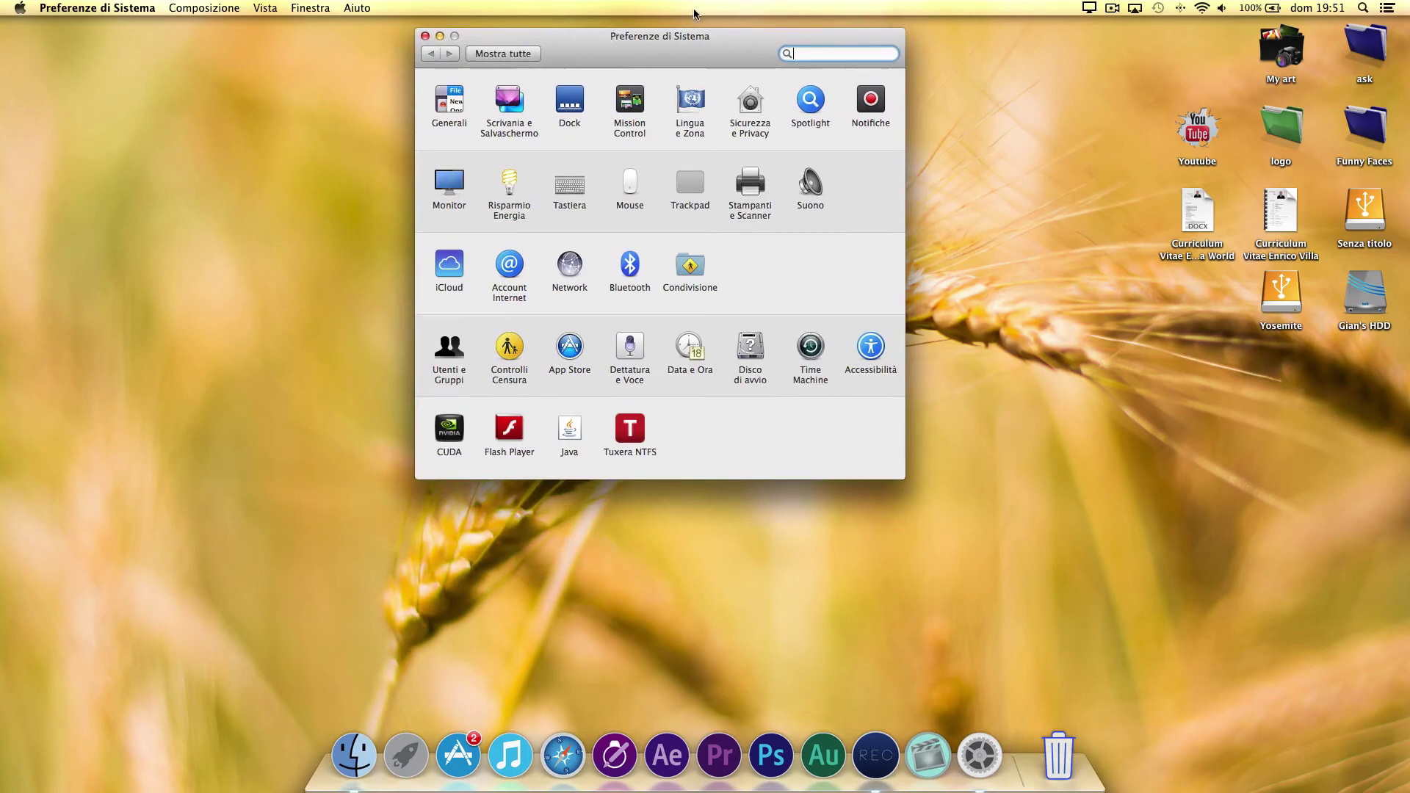
{"action": "left_click", "coordinate": [752, 355]}
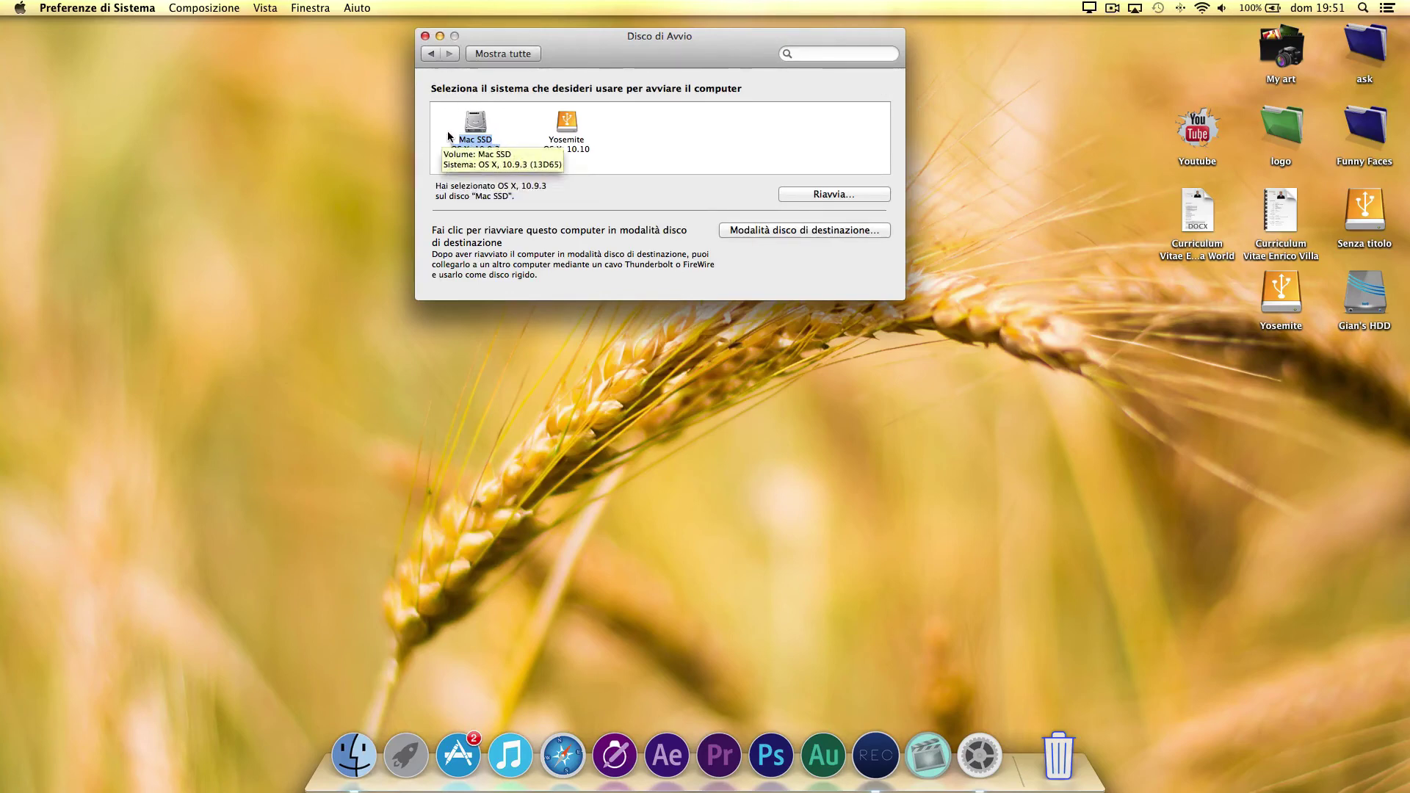
{"action": "key", "text": "super+q"}
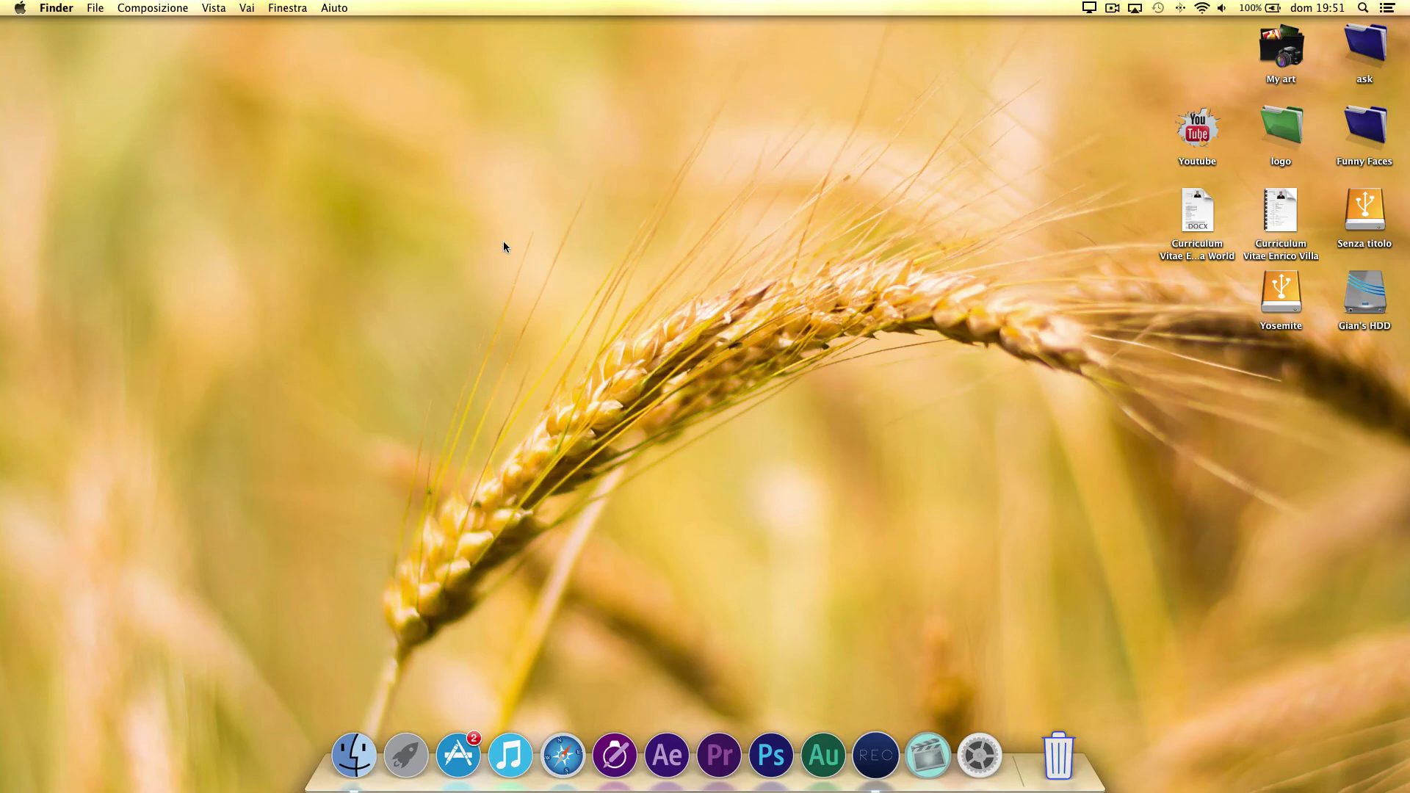